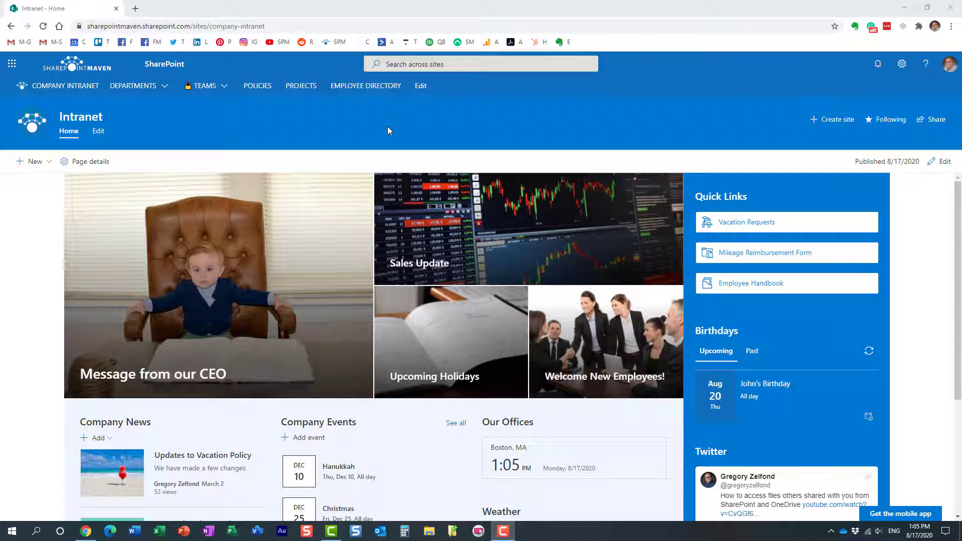
Open Forms in a new browser tab and review the Mileage Reimbursement Form's questions.
left_click(12, 64)
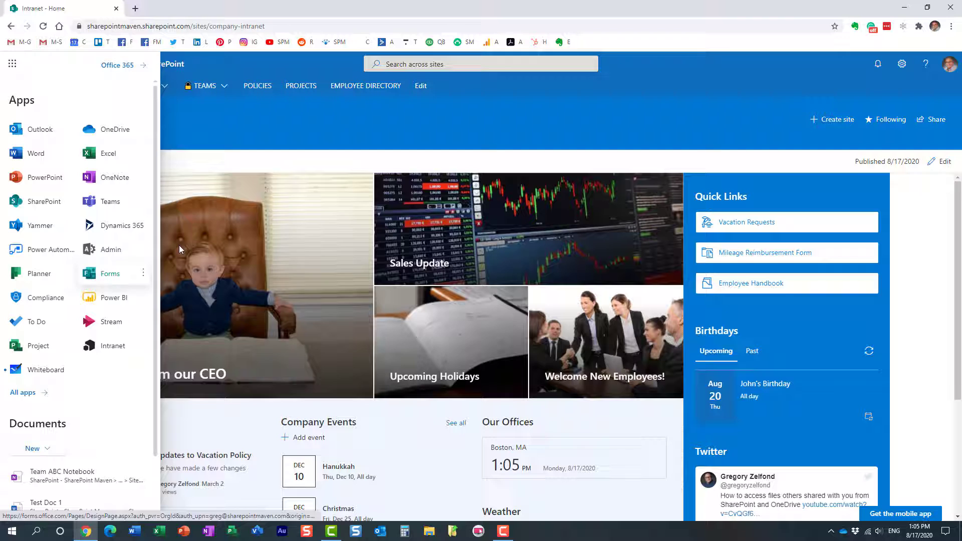
left_click(294, 125)
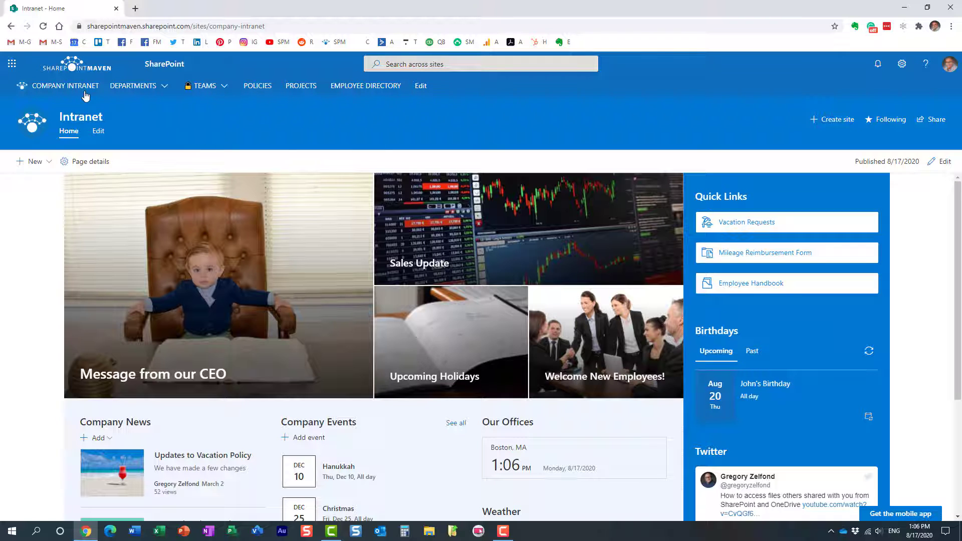
left_click(11, 63)
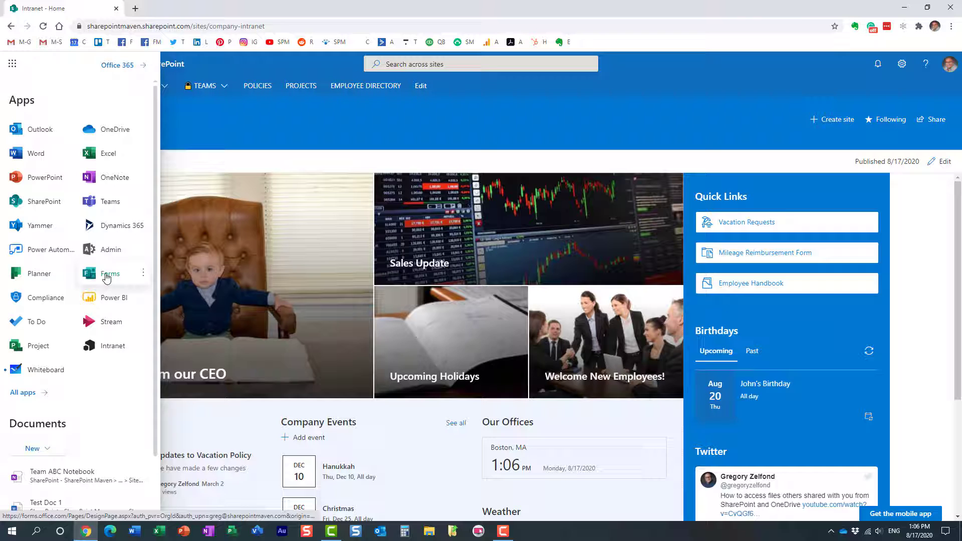
left_click(145, 273)
left_click(162, 295)
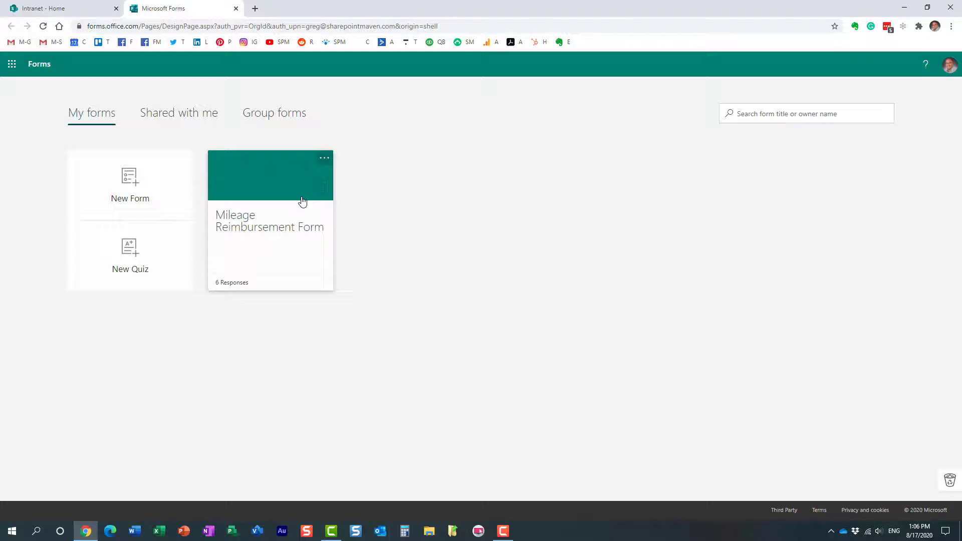
left_click(275, 188)
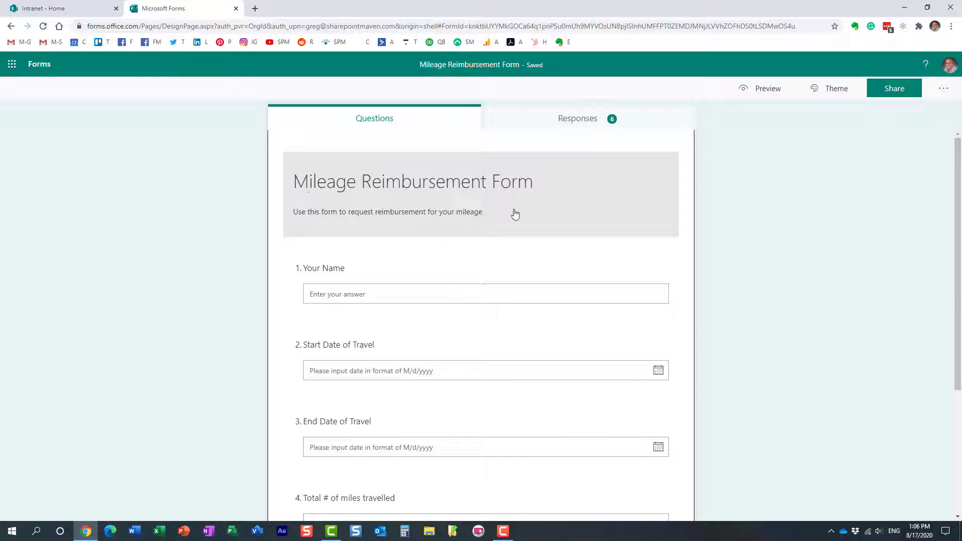
scroll(514, 228, "down", 2)
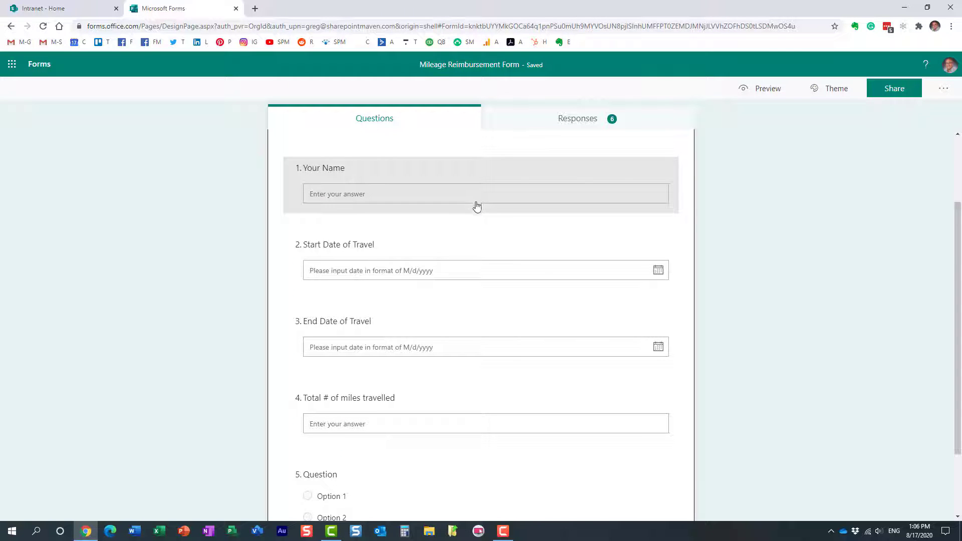
scroll(477, 205, "down", 2)
scroll(493, 242, "up", 4)
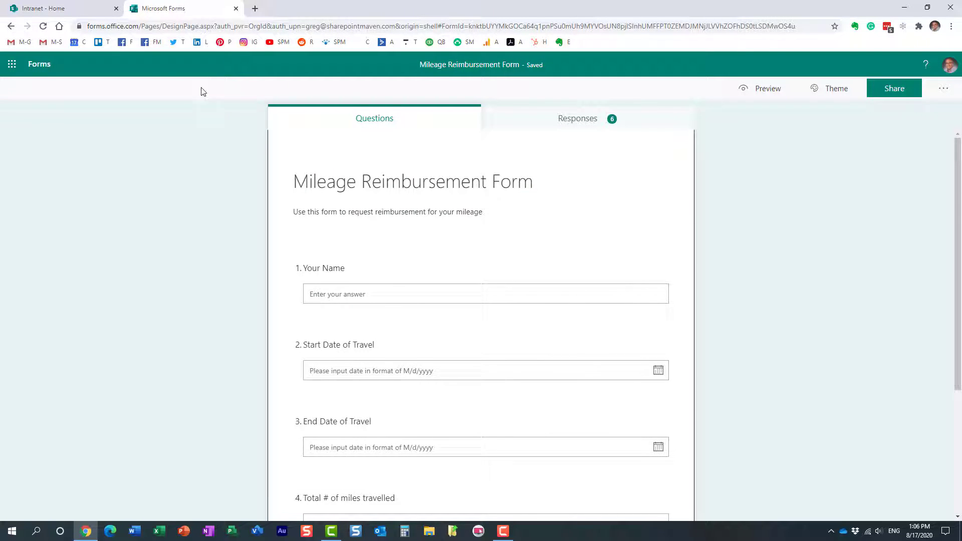
From My forms, create a new blank form titled 'New Employee Form'.
left_click(11, 27)
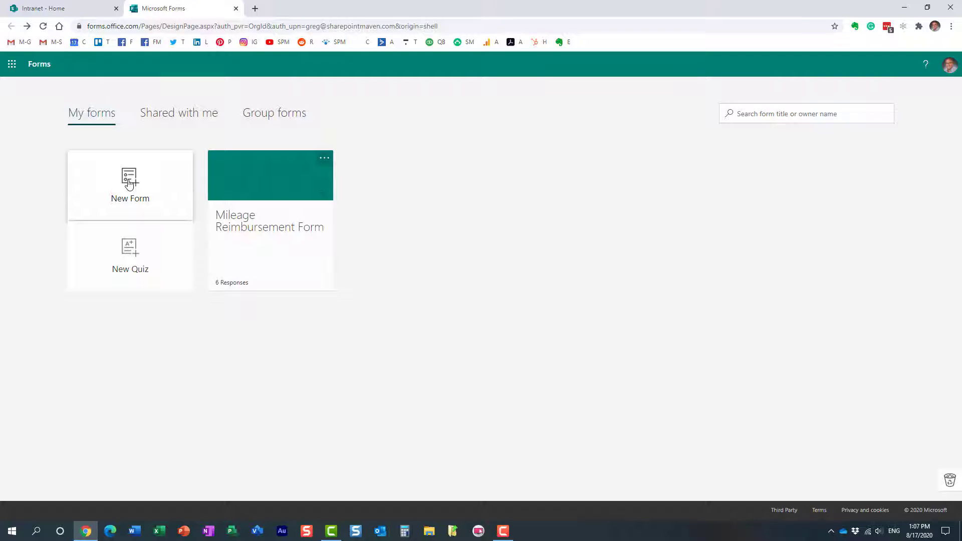
left_click(129, 184)
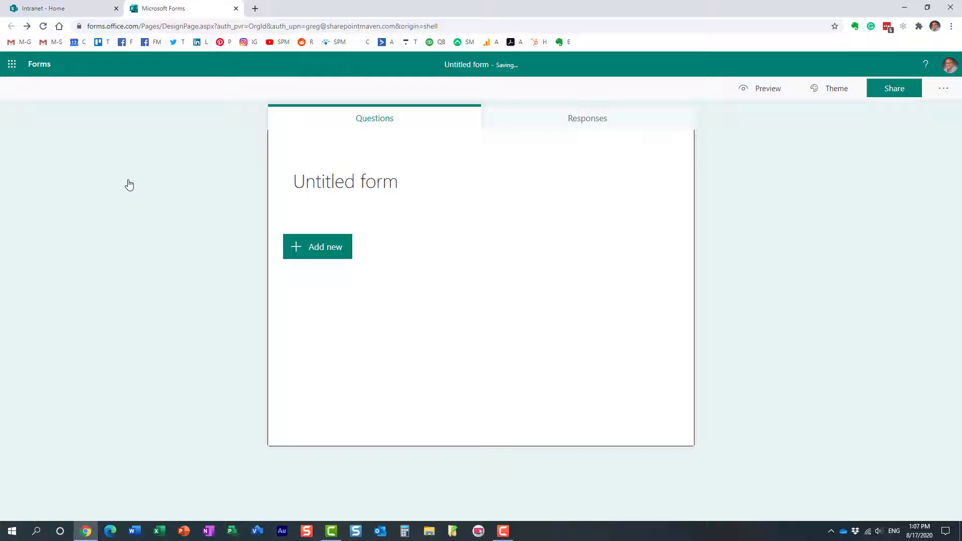
left_click(356, 183)
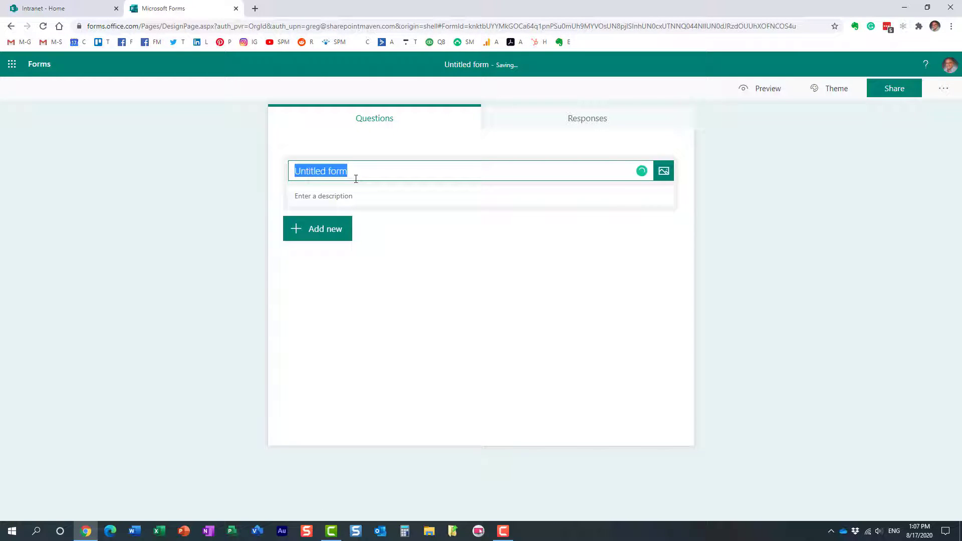
type("New Emp")
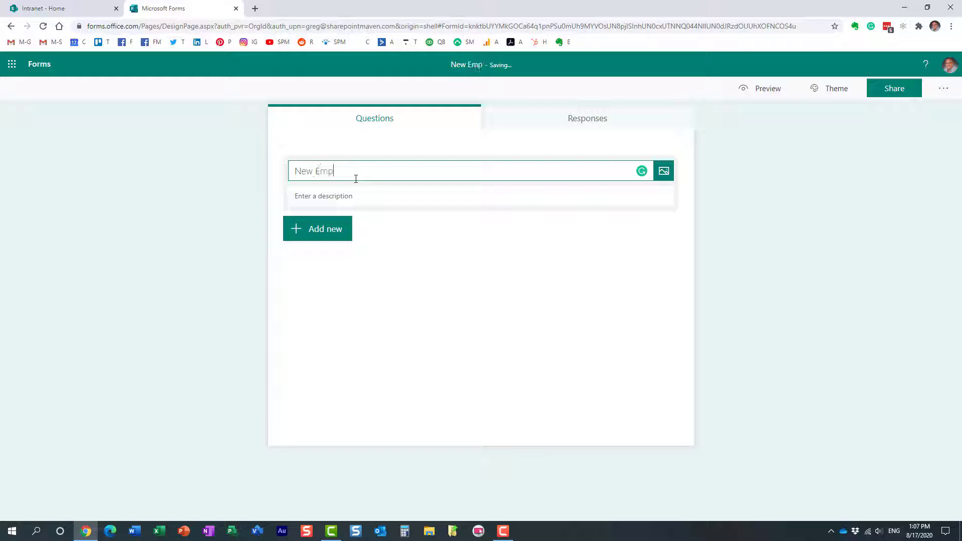
type("loyee Form")
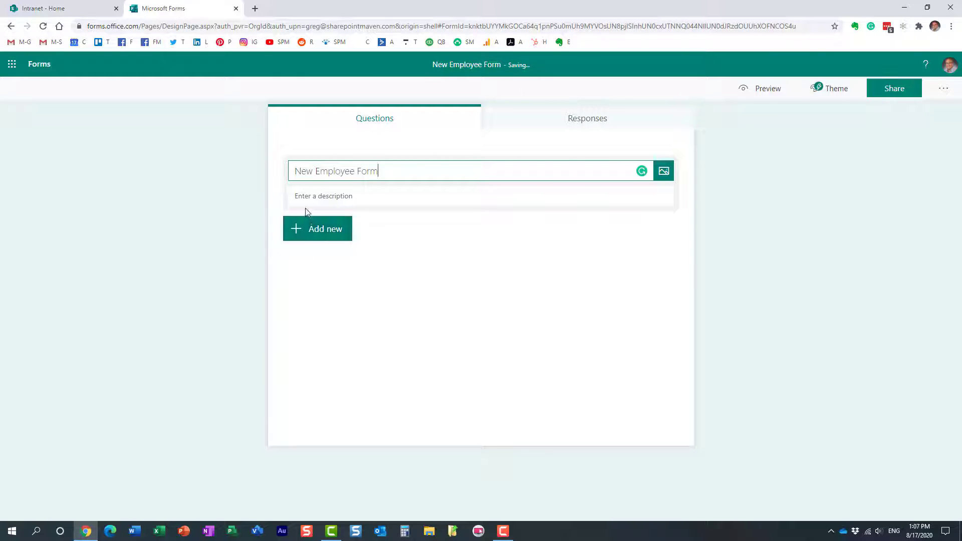
left_click(318, 238)
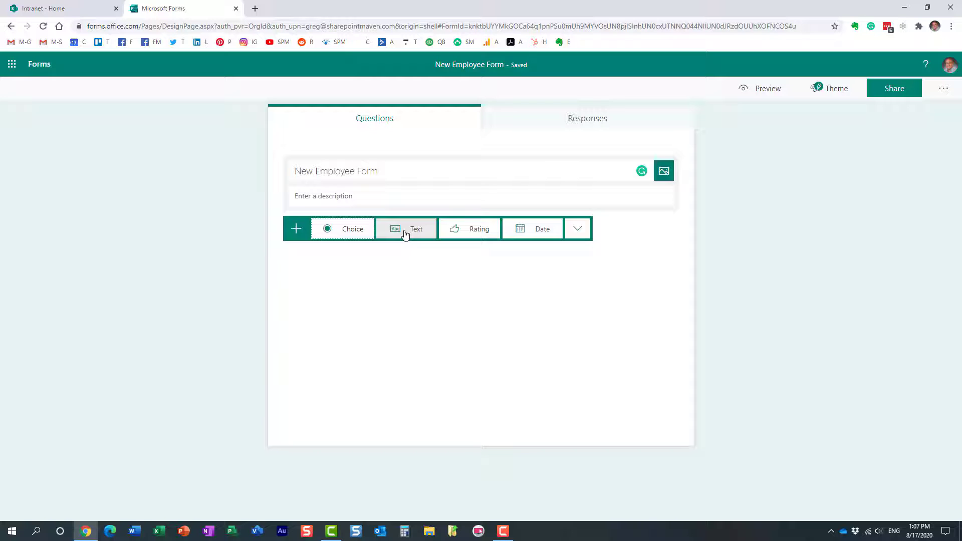
Add a required text question titled 'Employee Name'.
left_click(405, 233)
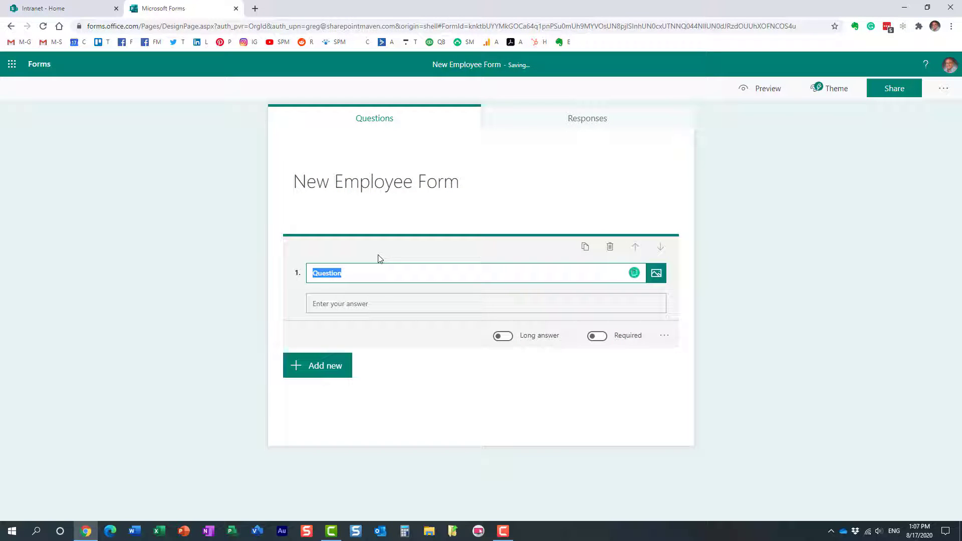
type("Employee Name")
left_click(596, 336)
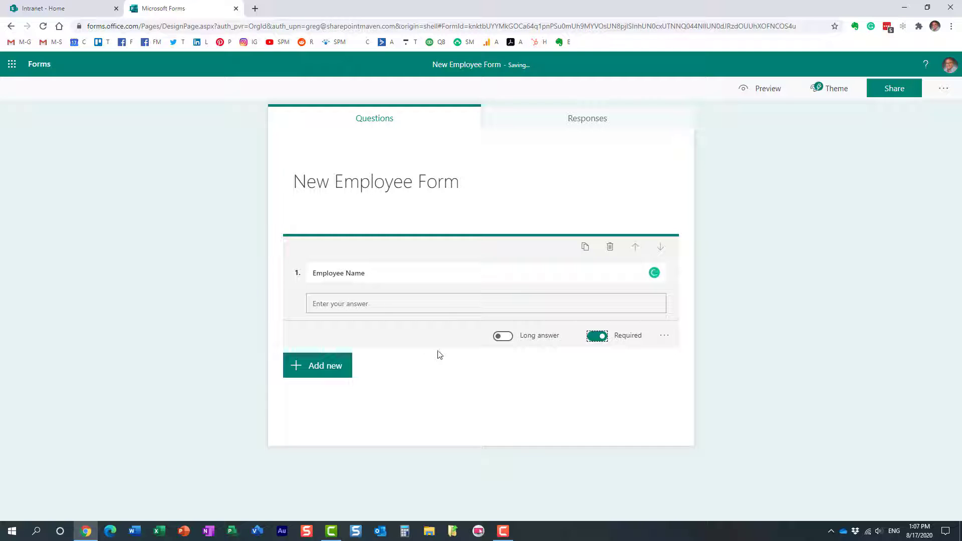
Add a date question titled 'Start Date' as question 2.
left_click(326, 368)
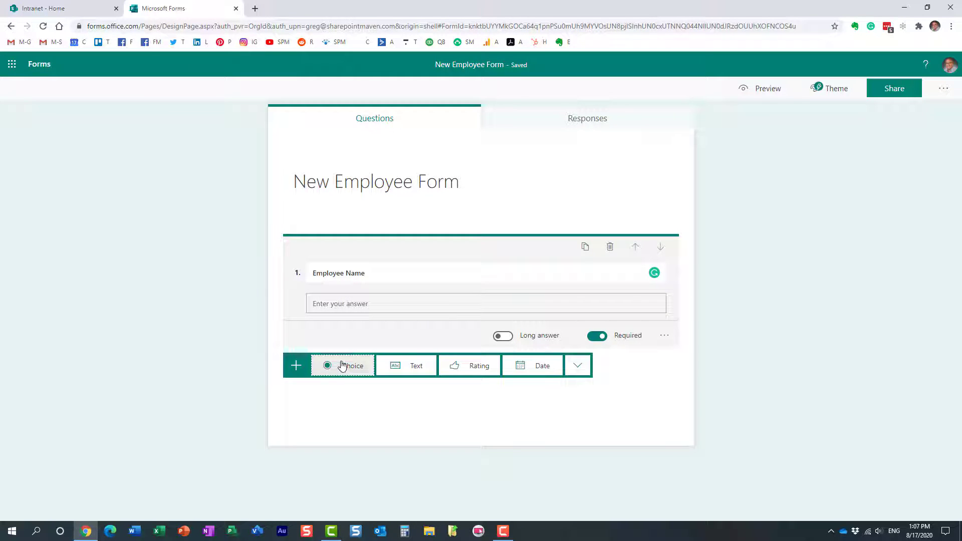
left_click(540, 370)
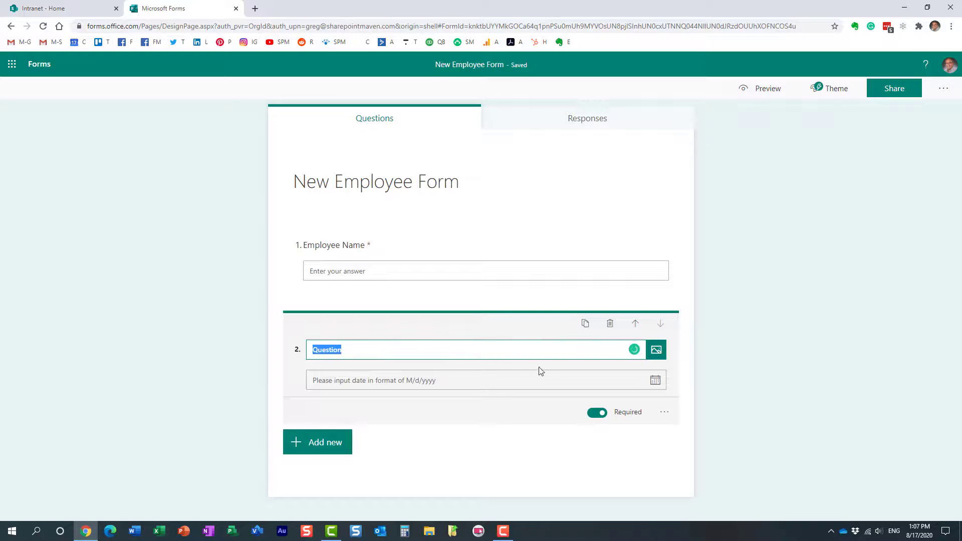
type("Start Date")
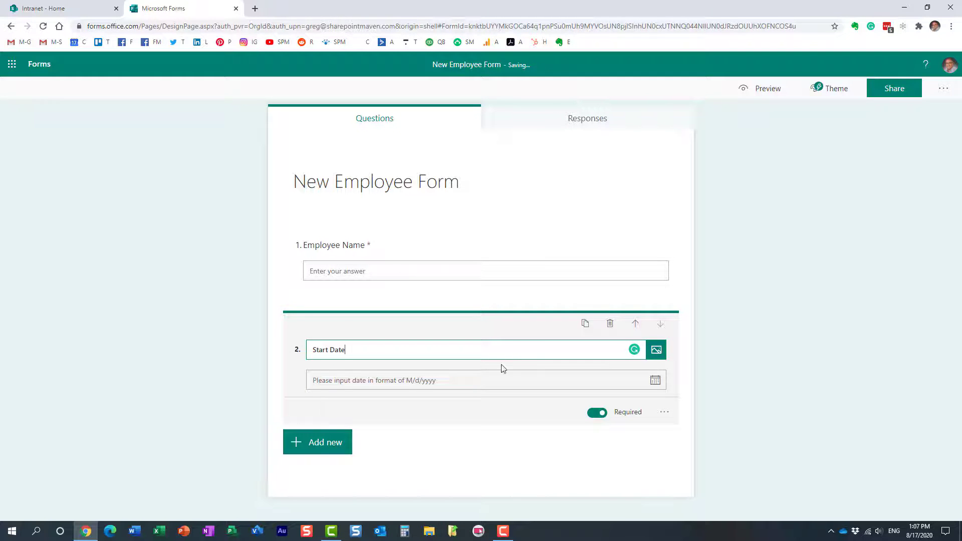
left_click(343, 445)
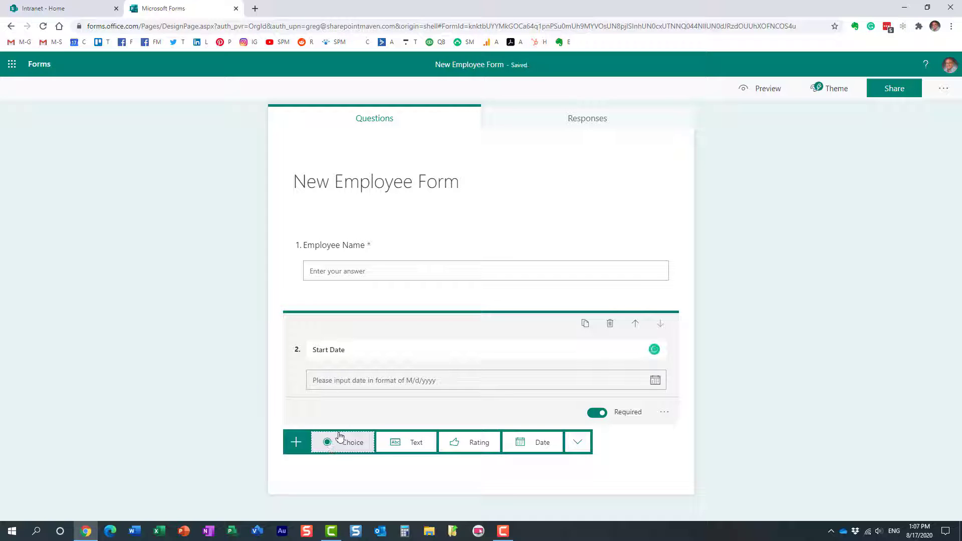
Create choice question 'Services Requested' with options Name Badge, Phone and Laptop, allowing multiple answers.
left_click(349, 445)
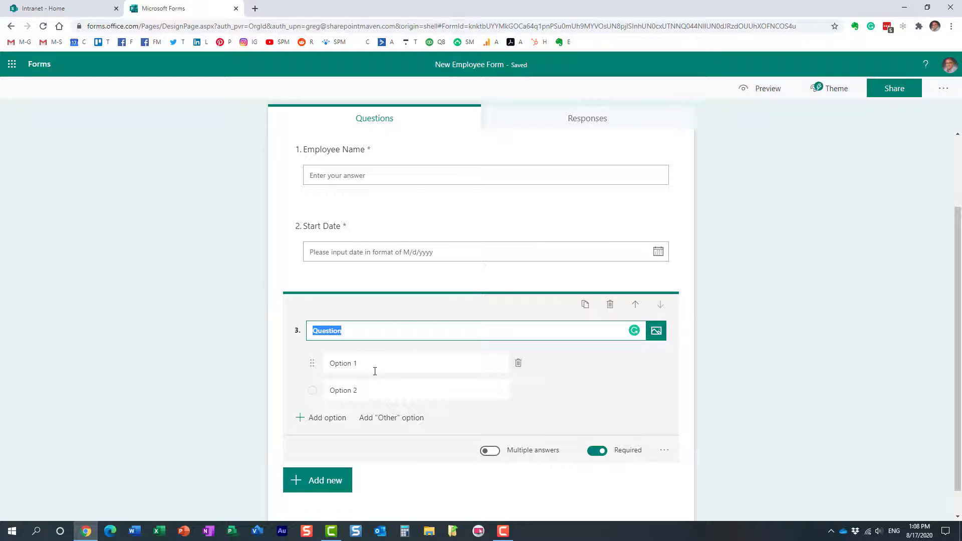
type("Services Req")
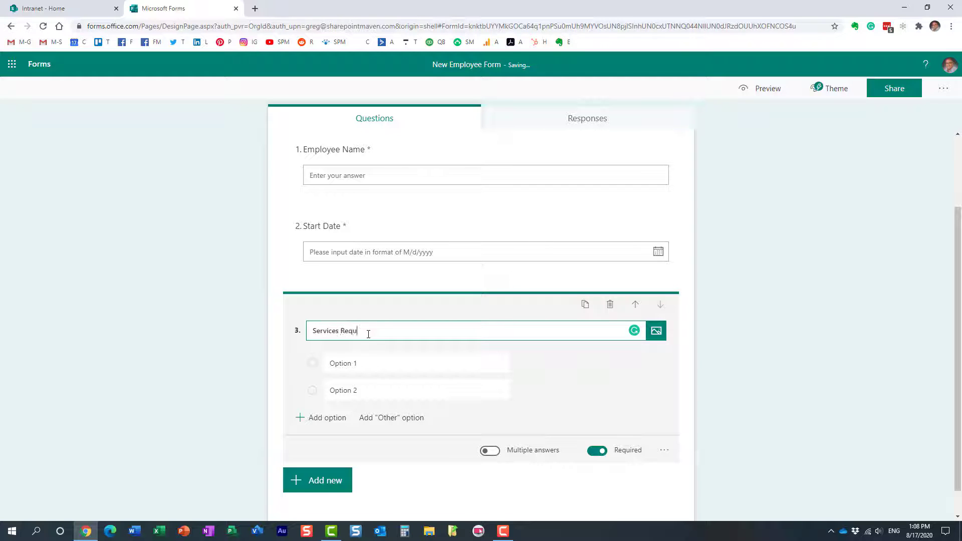
left_click(355, 363)
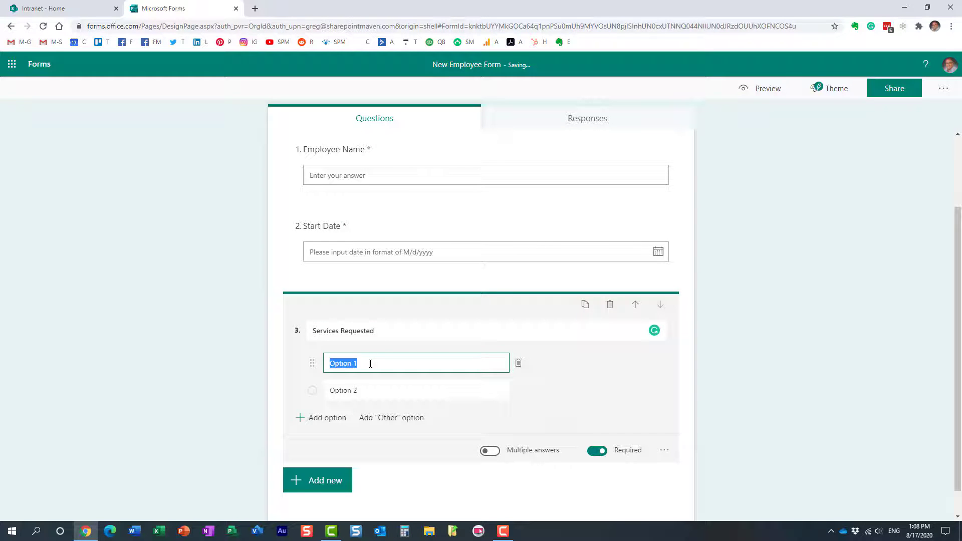
type("Name Badge")
left_click(371, 396)
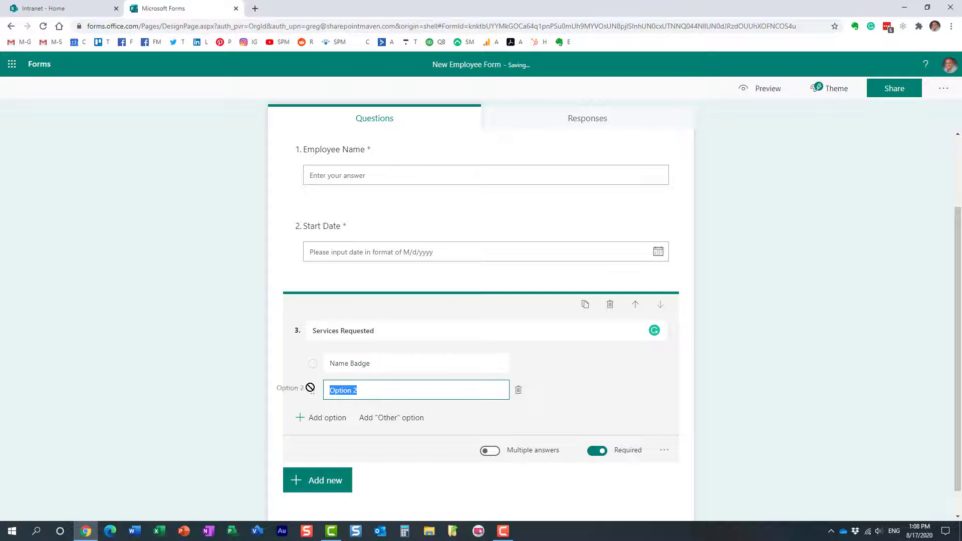
type("Phone")
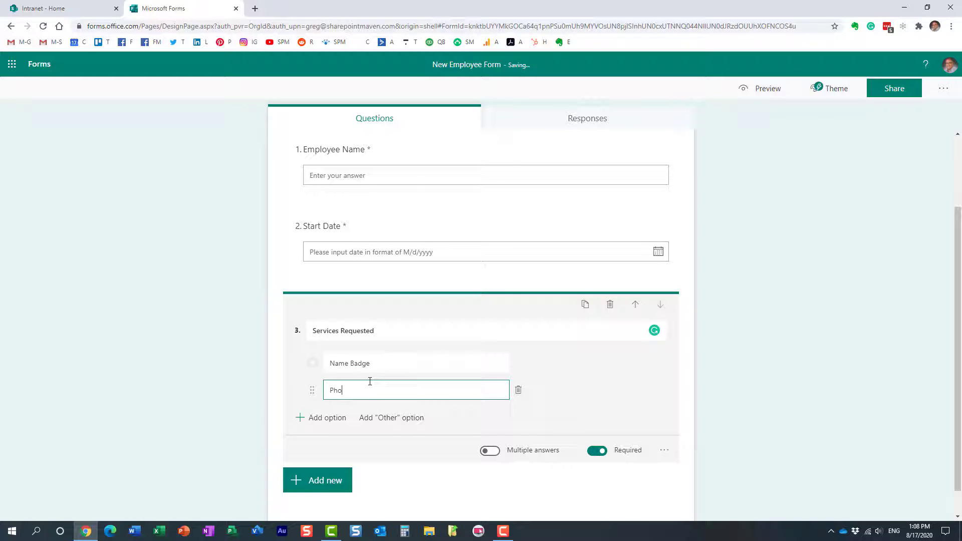
left_click(325, 417)
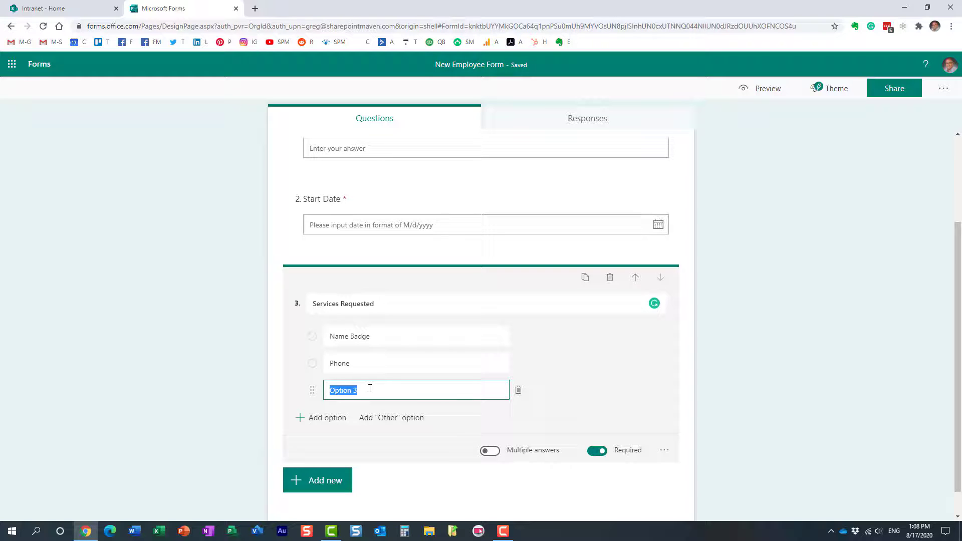
type("Laptop")
left_click(489, 451)
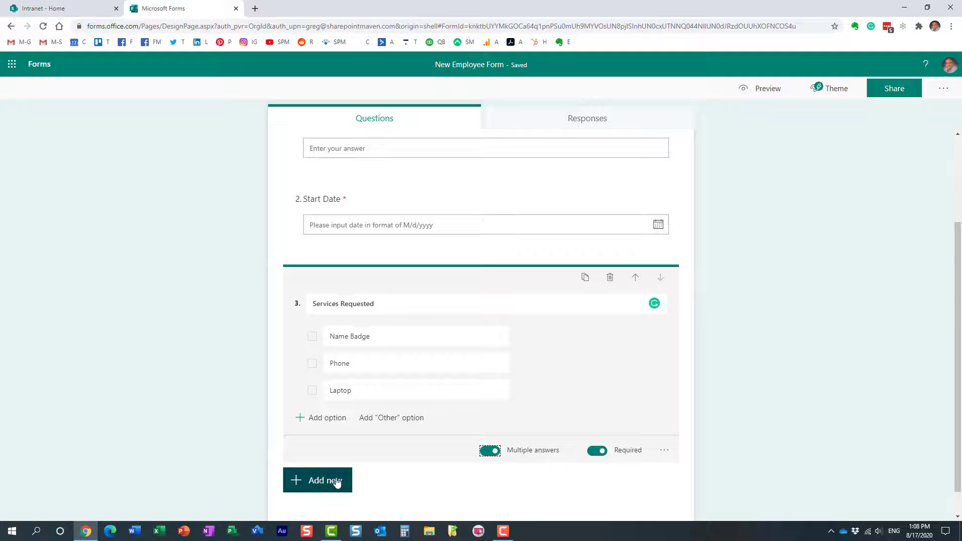
left_click(322, 483)
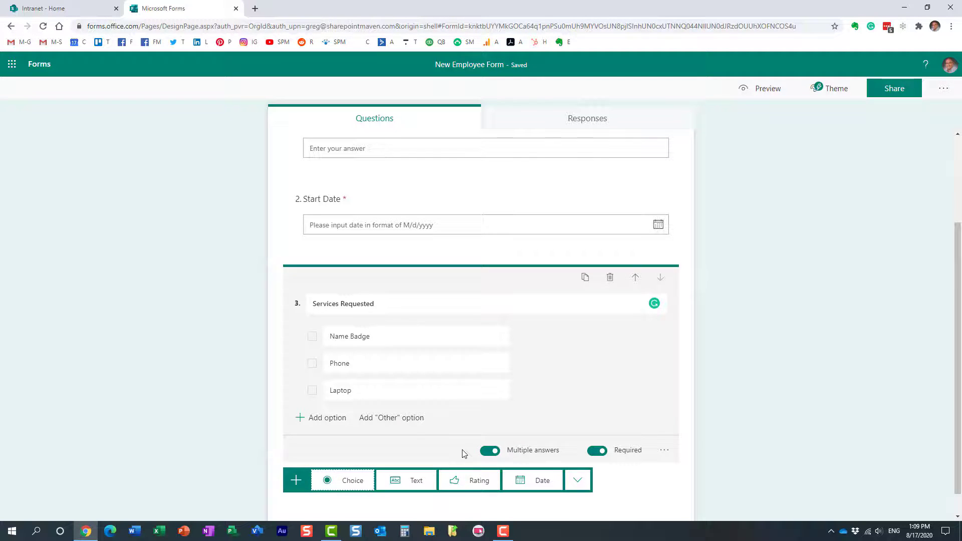
Copy the New Employee Form's organisation-only response link from its sharing options.
left_click(747, 362)
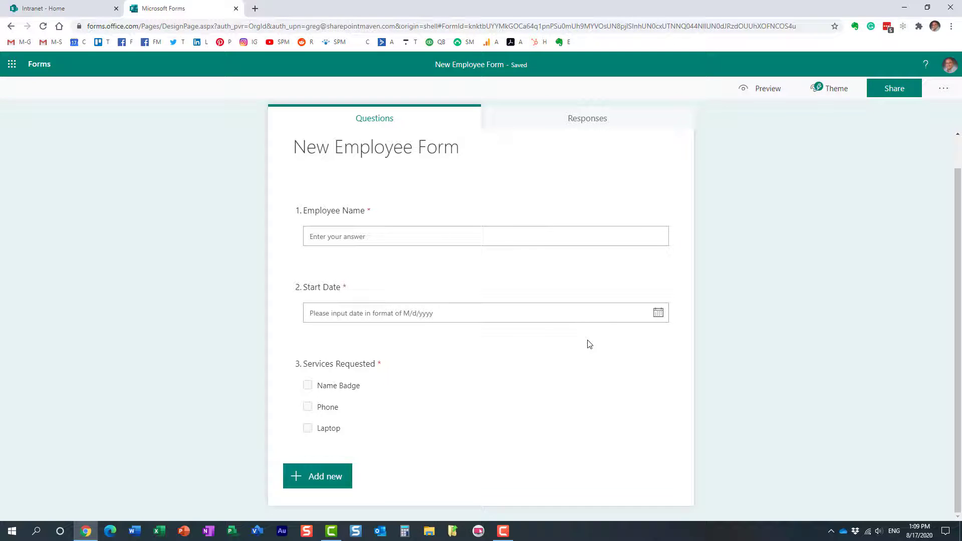
left_click(892, 94)
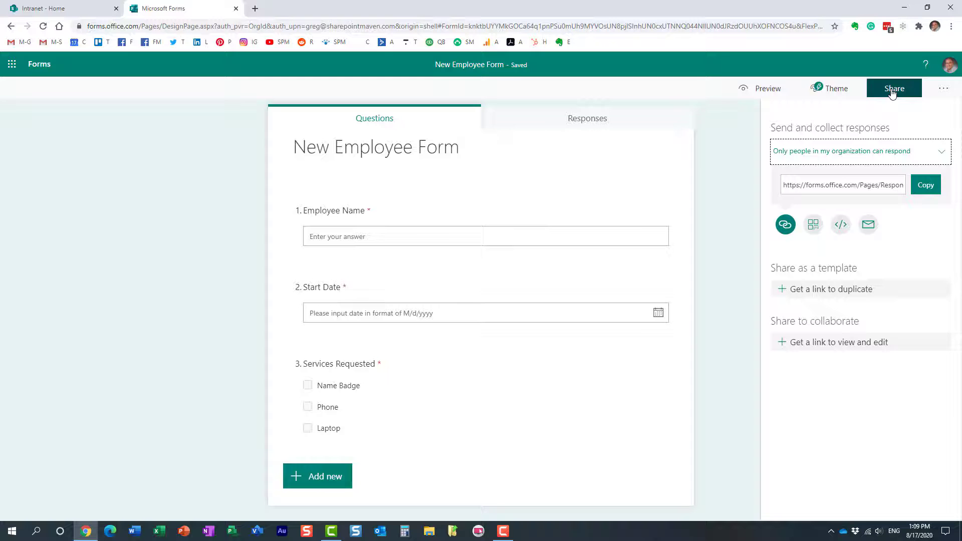
left_click(927, 186)
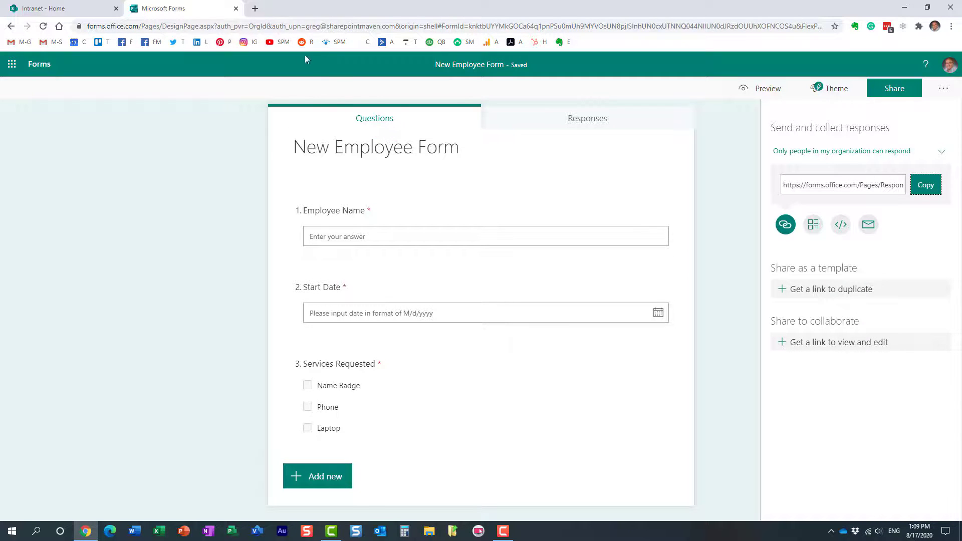
Load the copied form link in a new tab, then check the form's Responses summary (0 responses).
left_click(255, 9)
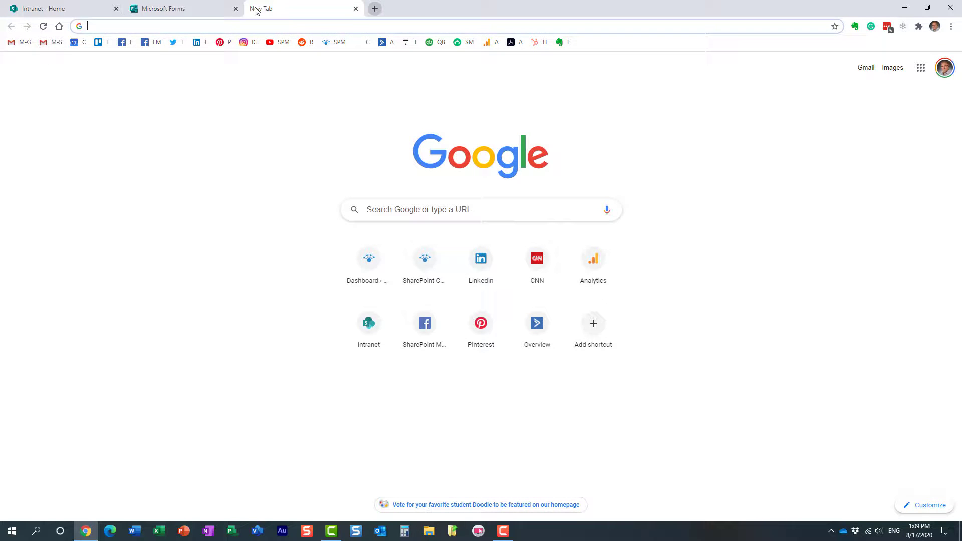
key("ctrl+v")
key("Return")
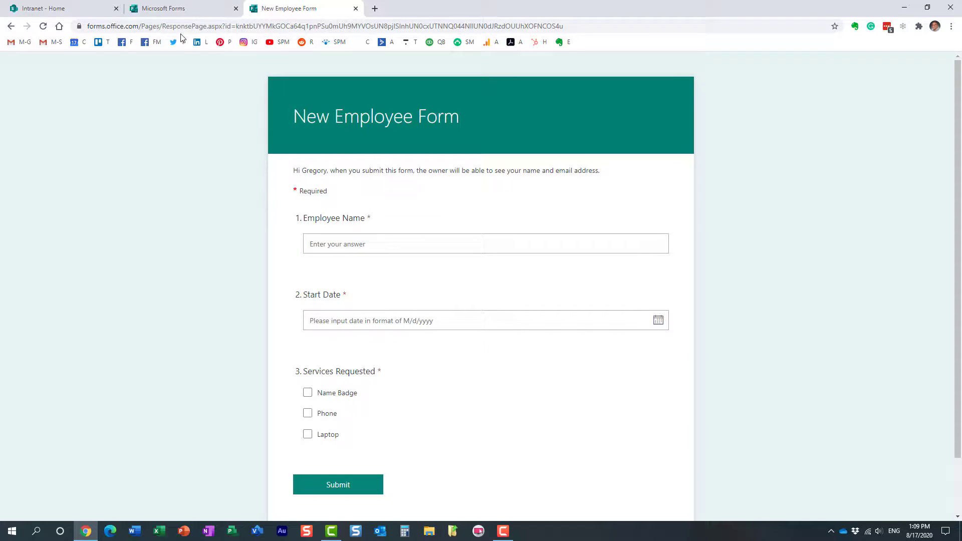
left_click(166, 11)
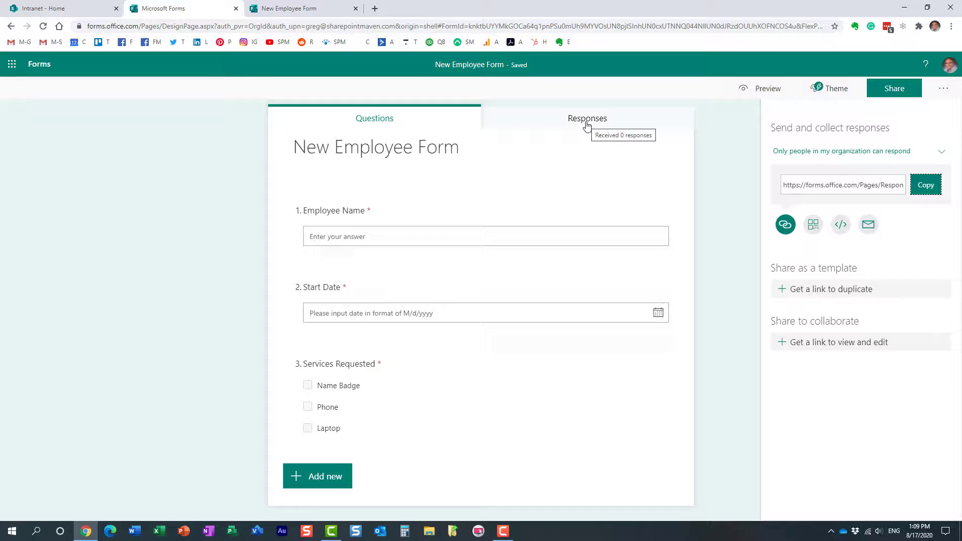
left_click(579, 120)
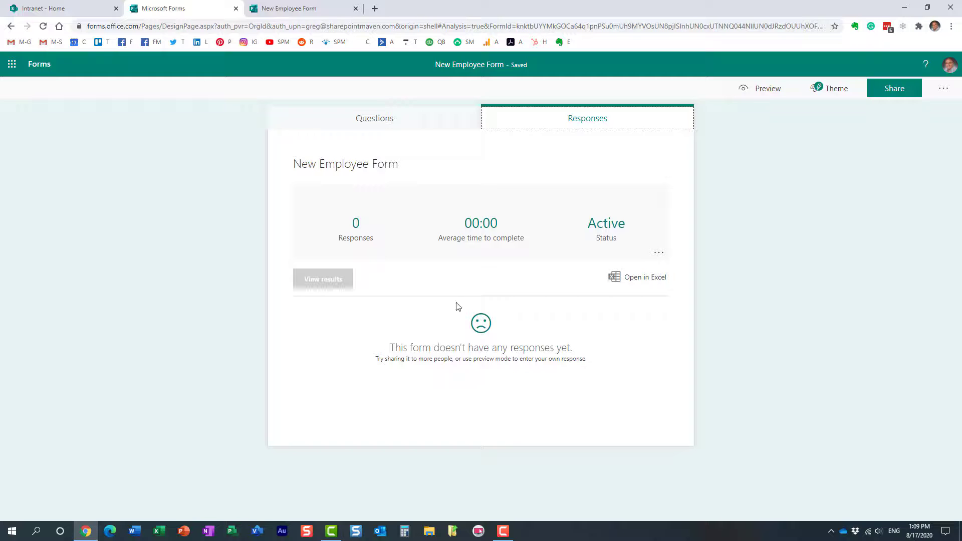
Open the Mileage Reimbursement Form's Responses tab from the Forms list.
left_click(12, 63)
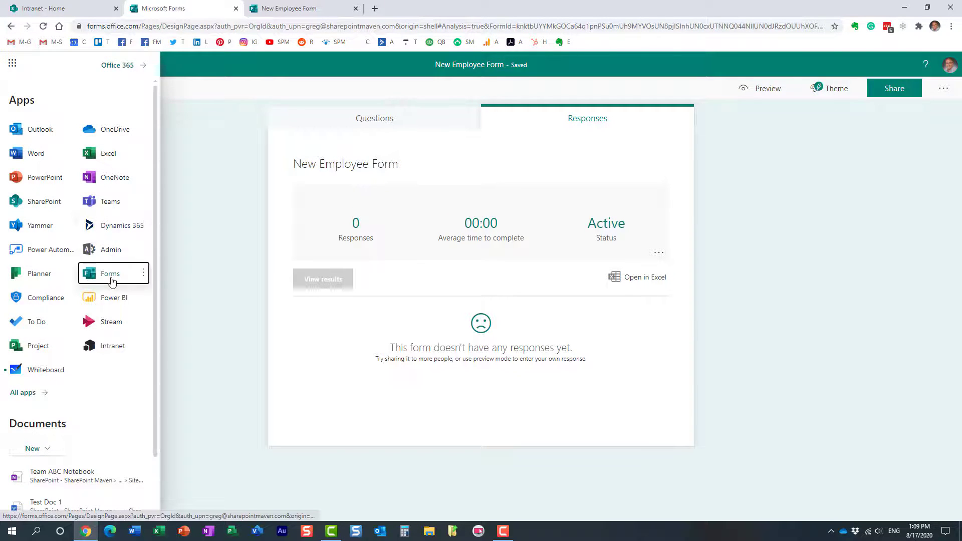
left_click(110, 273)
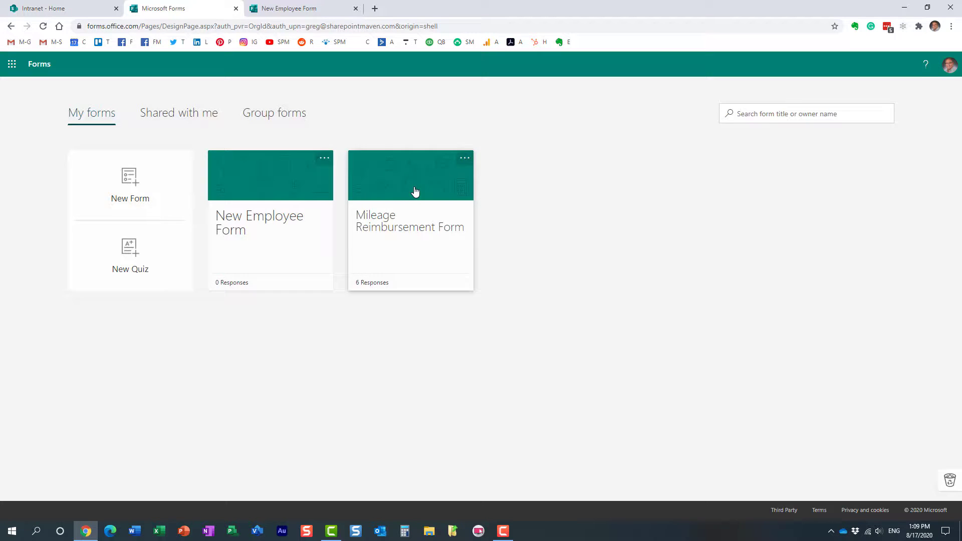
left_click(415, 192)
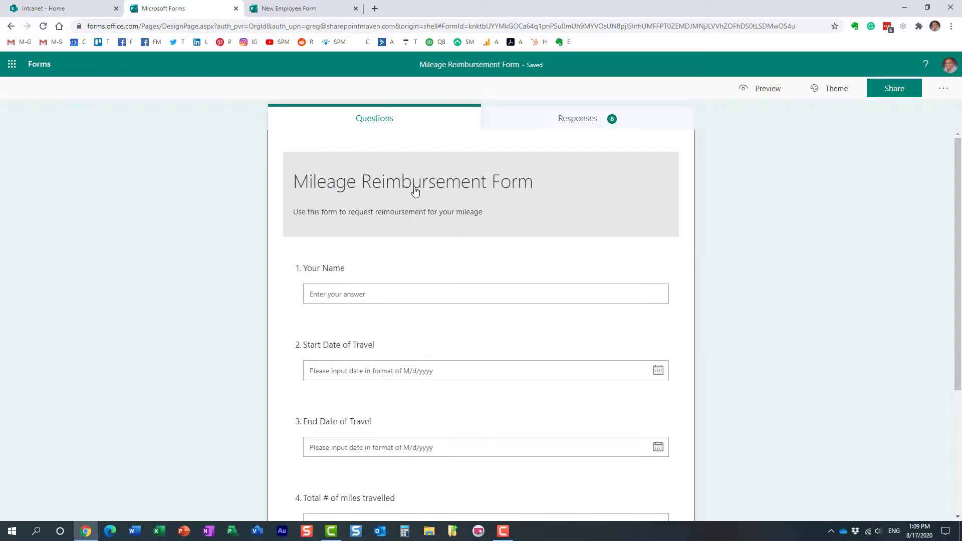
left_click(585, 125)
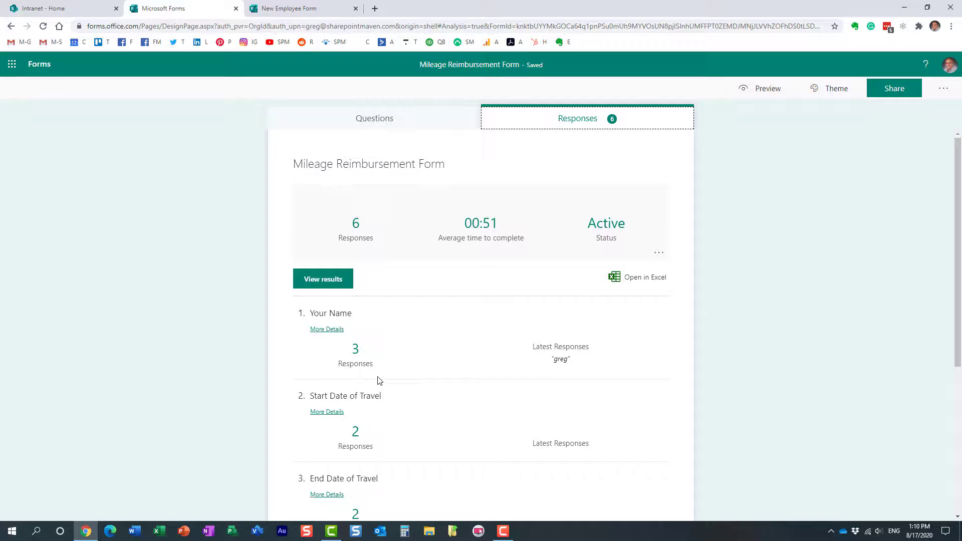
Export the 6 responses to an Excel workbook, then return to the form's questions.
left_click(649, 279)
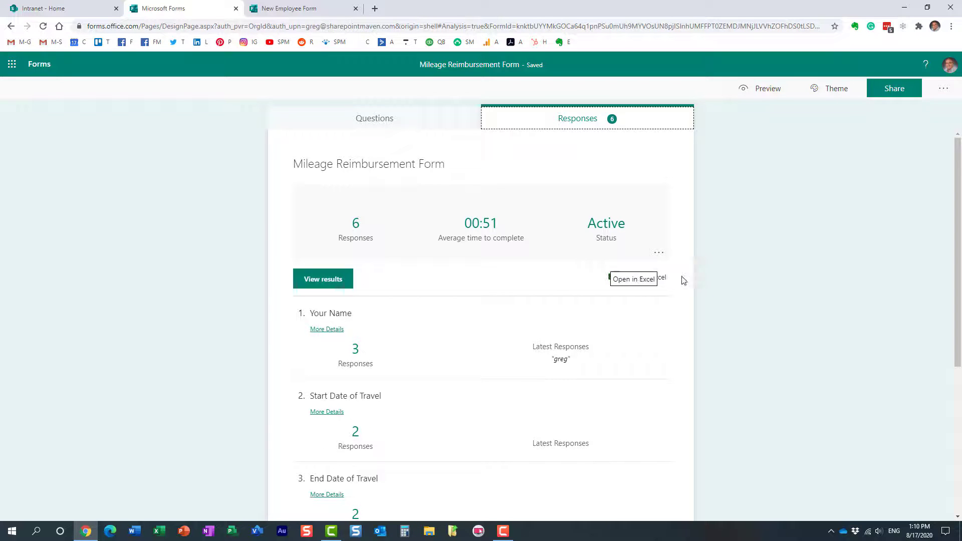
left_click(658, 280)
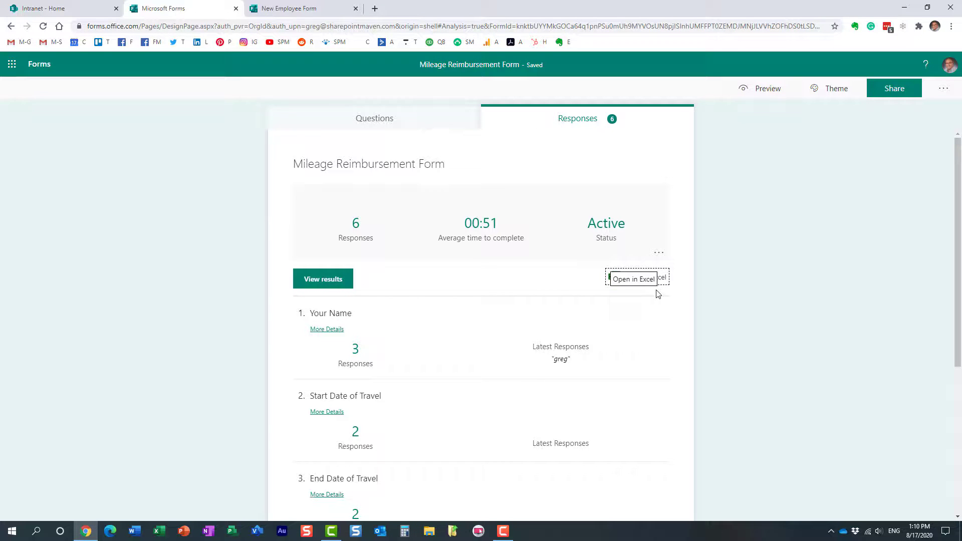
left_click(656, 279)
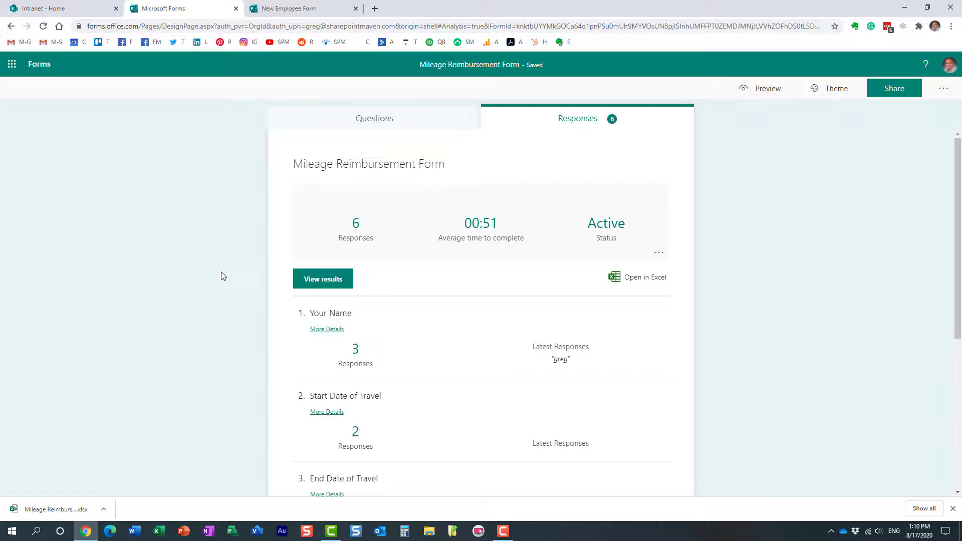
left_click(377, 119)
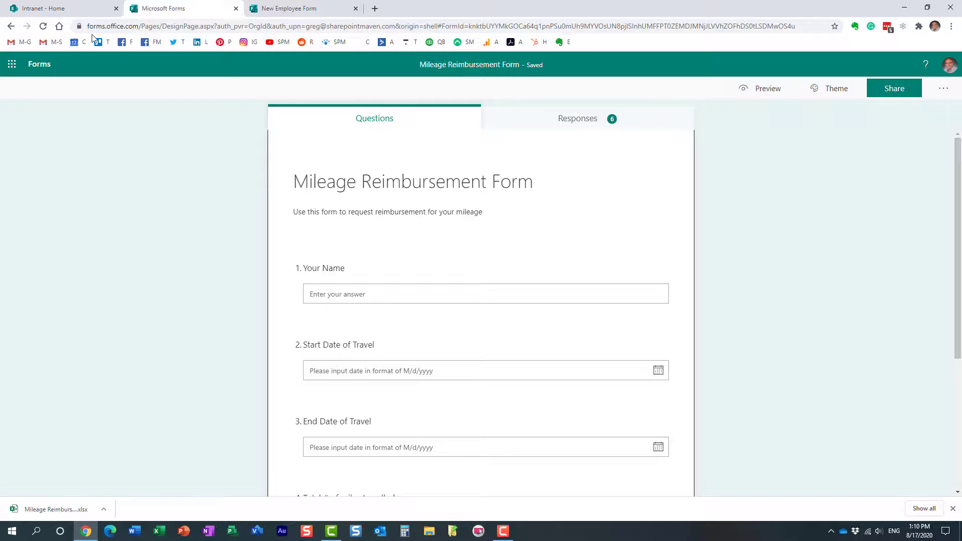
left_click(78, 10)
Copy the Mileage Reimbursement Form's response link and return to the Intranet home page.
left_click(605, 133)
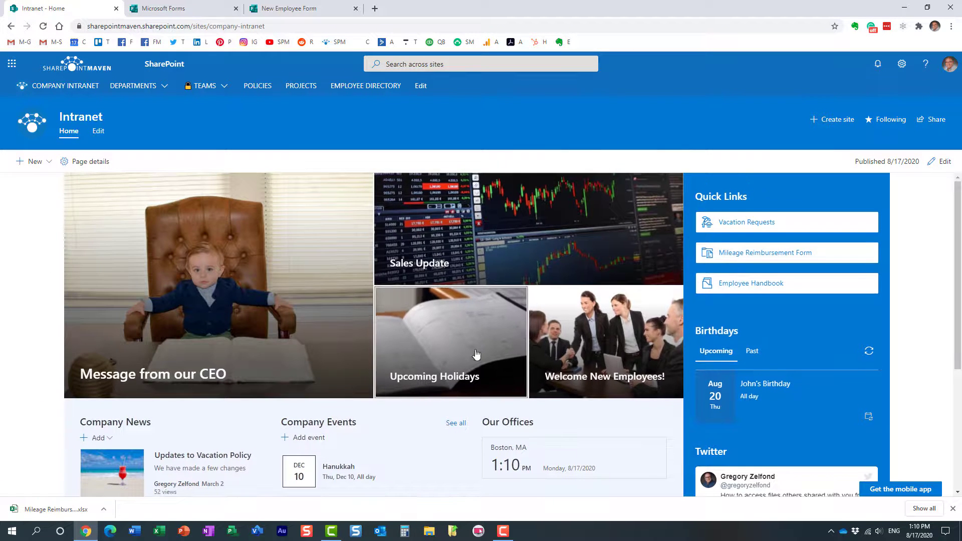
scroll(386, 421, "down", 3)
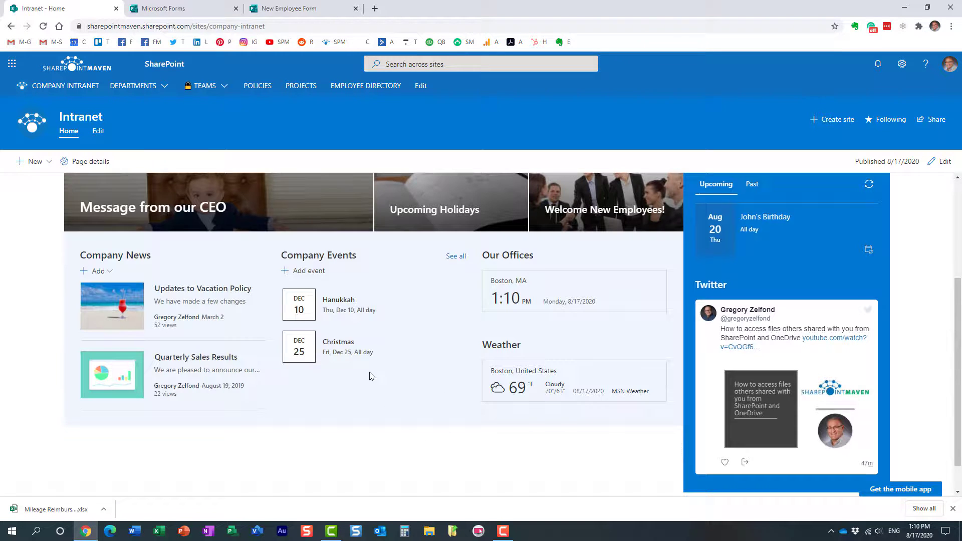
left_click(190, 12)
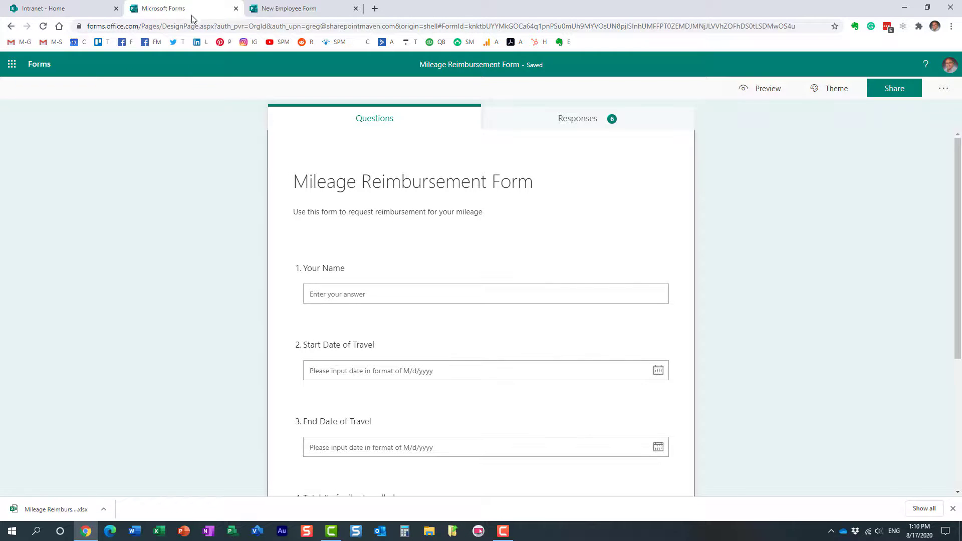
left_click(894, 90)
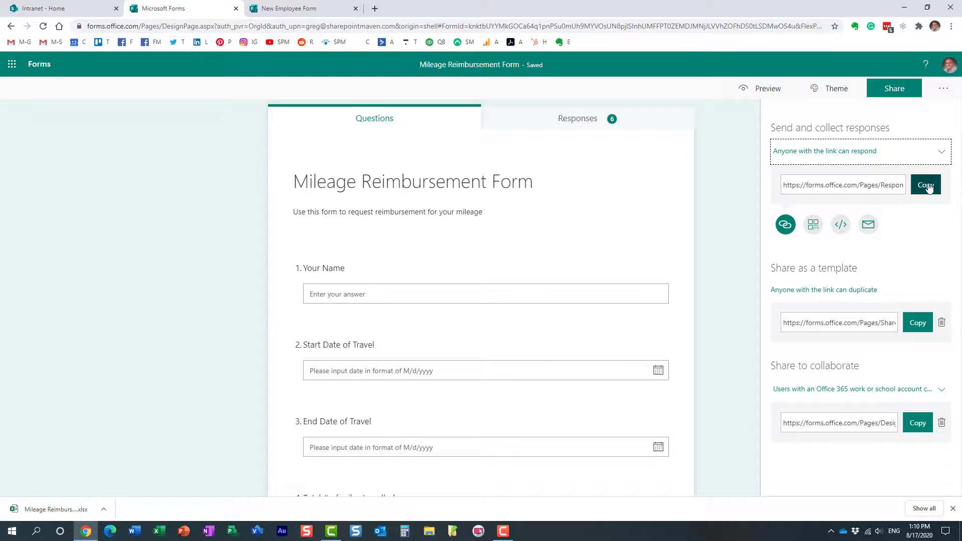
left_click(927, 185)
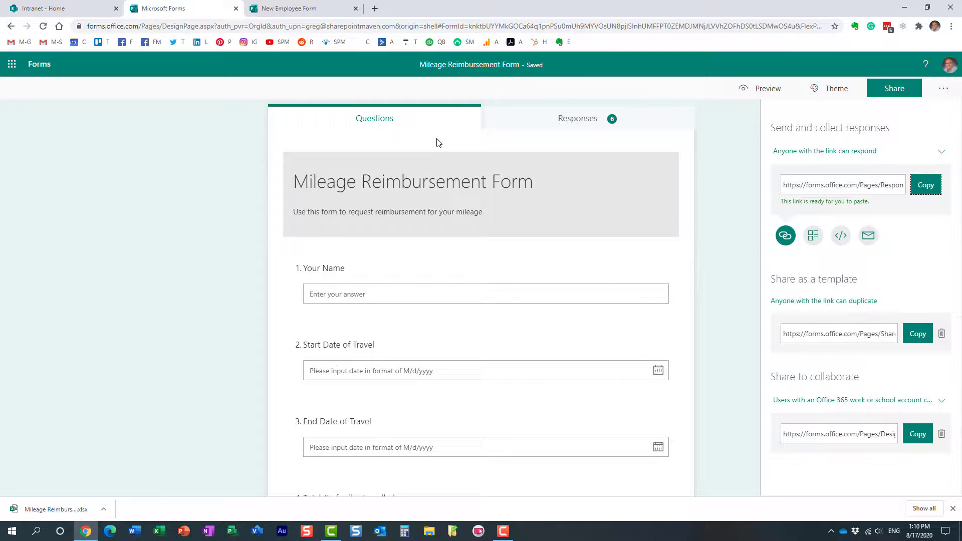
left_click(76, 9)
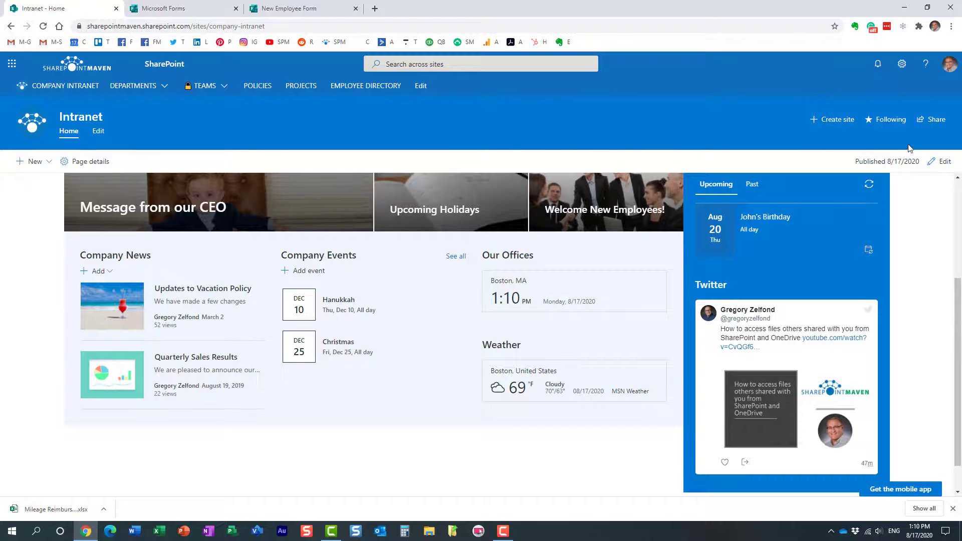
Edit the Intranet home page and add a Microsoft Forms web part below news and events.
left_click(941, 161)
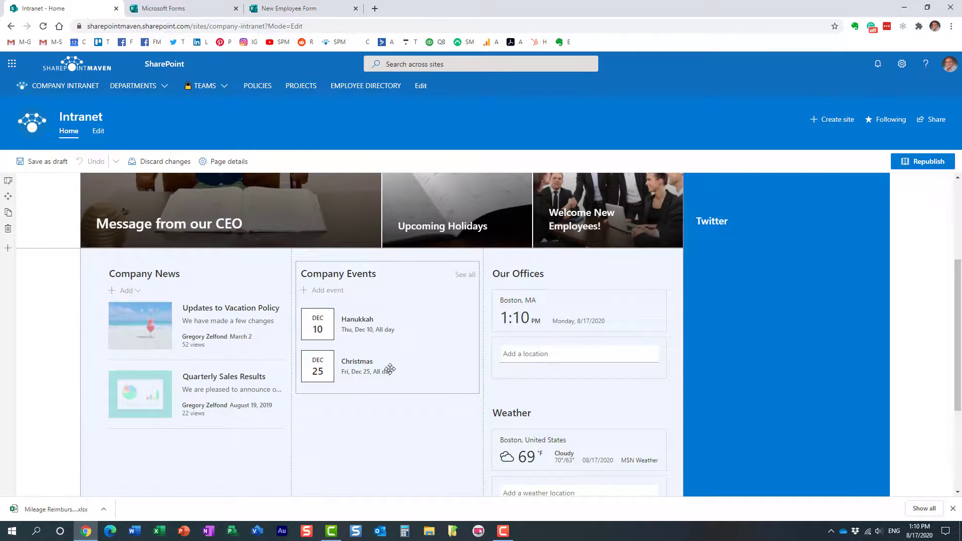
scroll(351, 401, "down", 4)
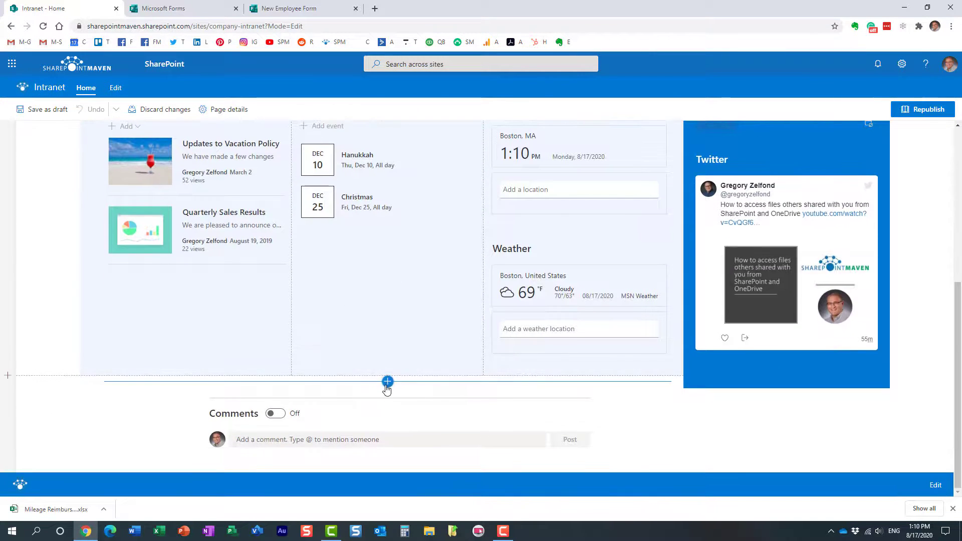
left_click(387, 382)
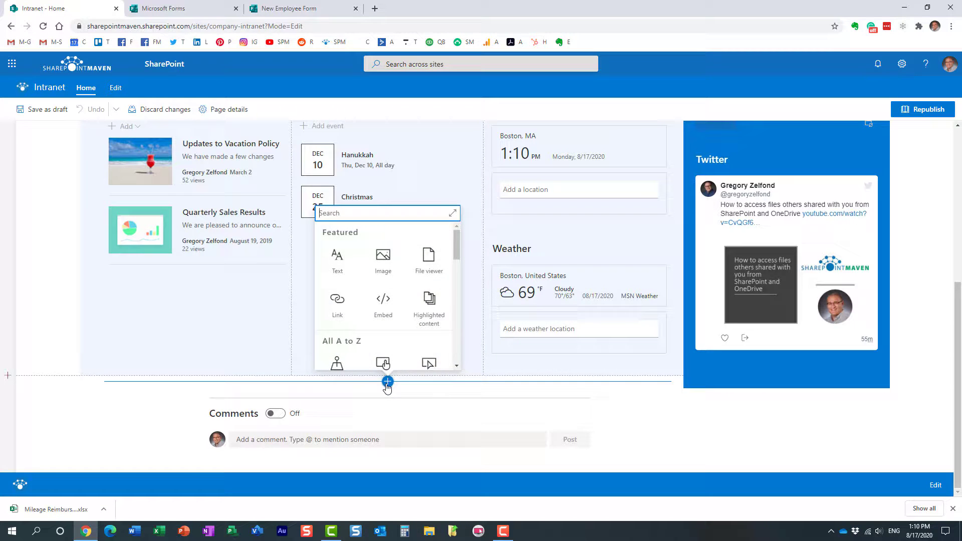
left_click_drag(456, 252, 461, 312)
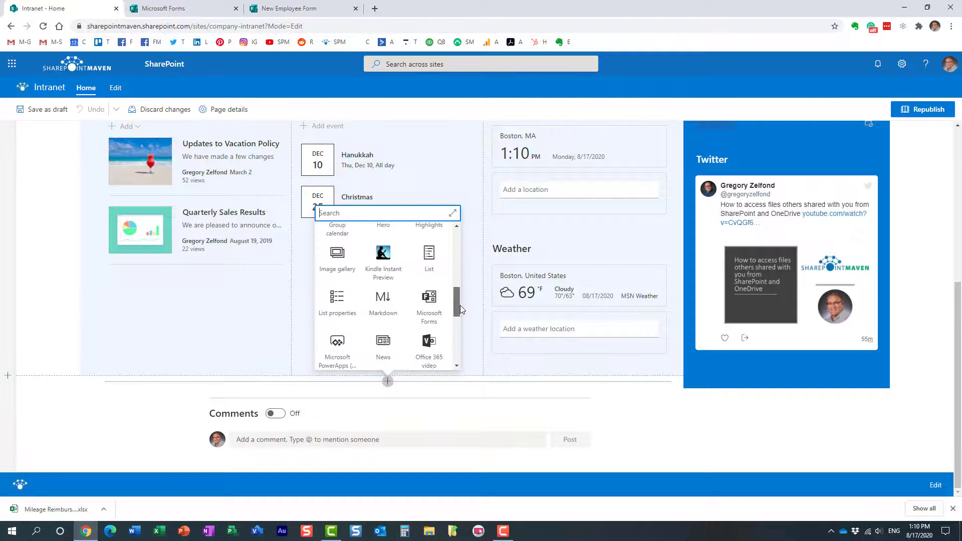
left_click(428, 305)
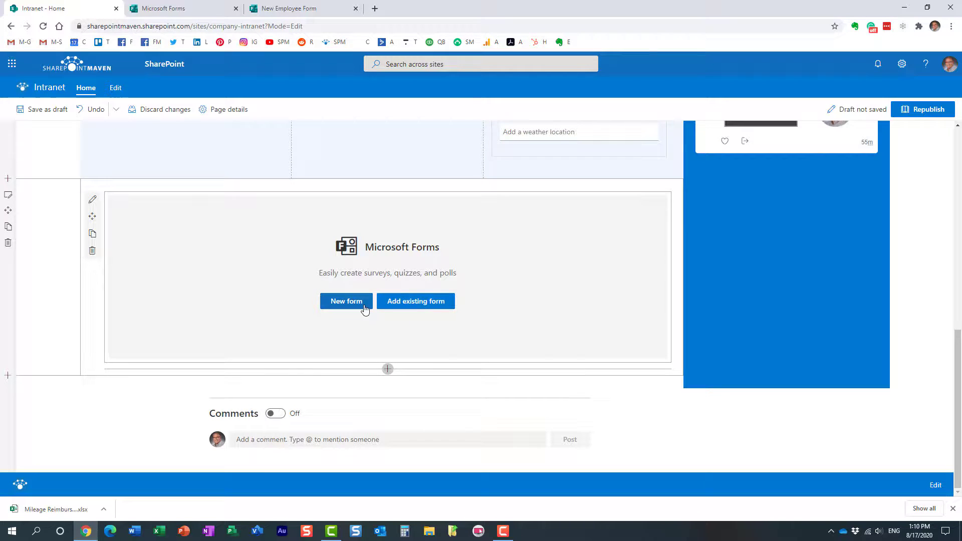
Embed the existing Mileage Reimbursement Form via its pasted link, keeping Collect responses selected.
left_click(408, 302)
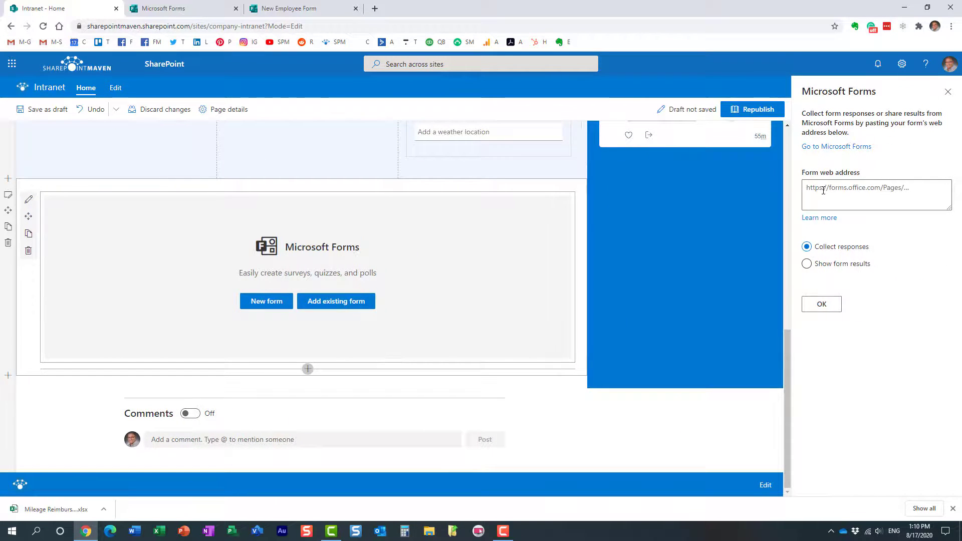
left_click(822, 190)
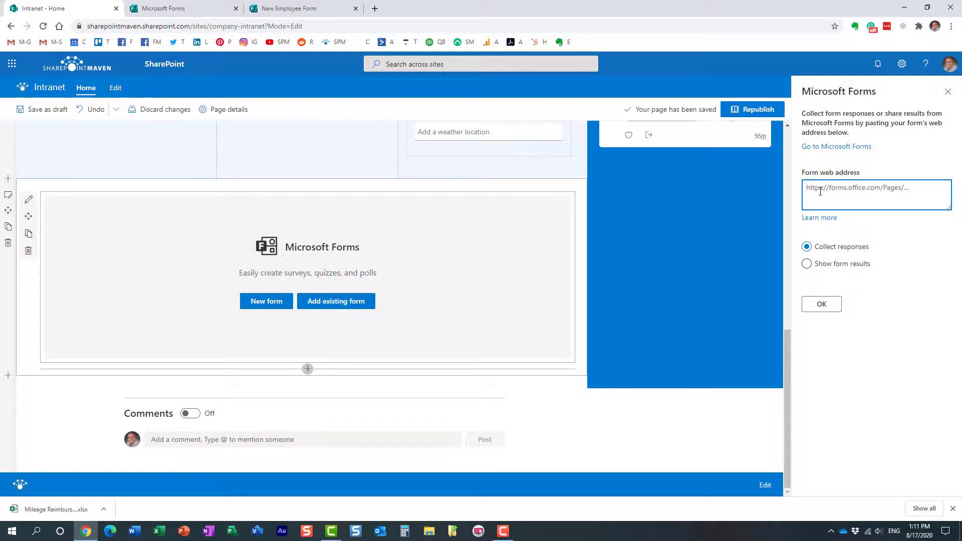
key("ctrl+v")
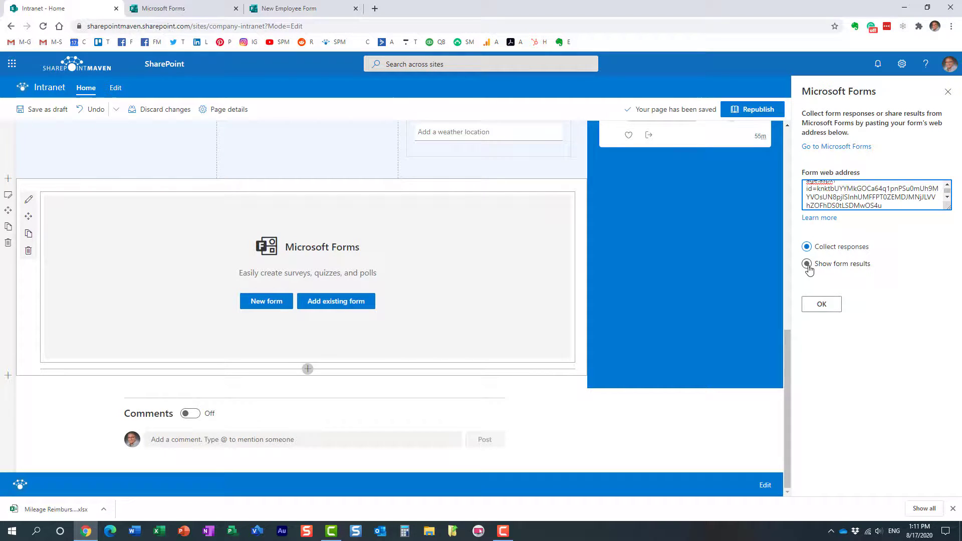
left_click(807, 264)
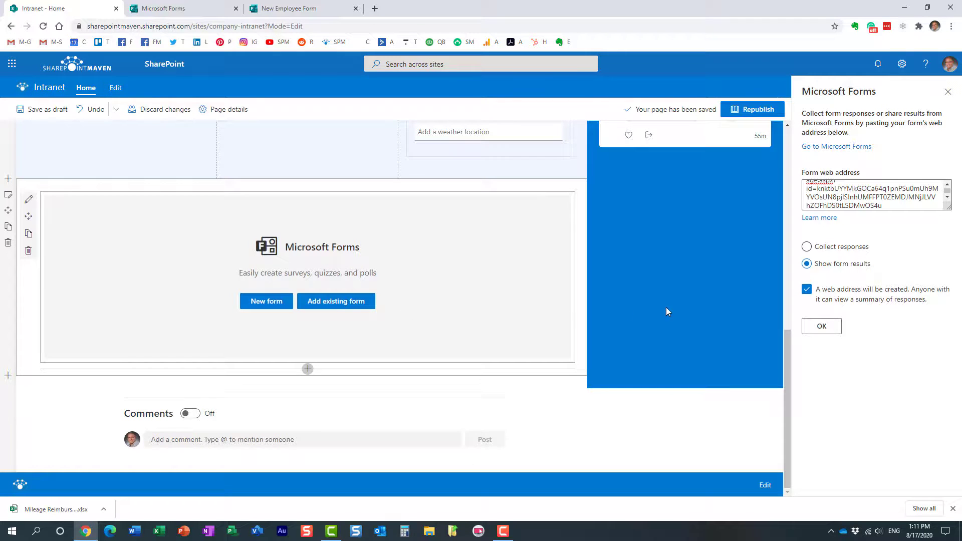
left_click(806, 246)
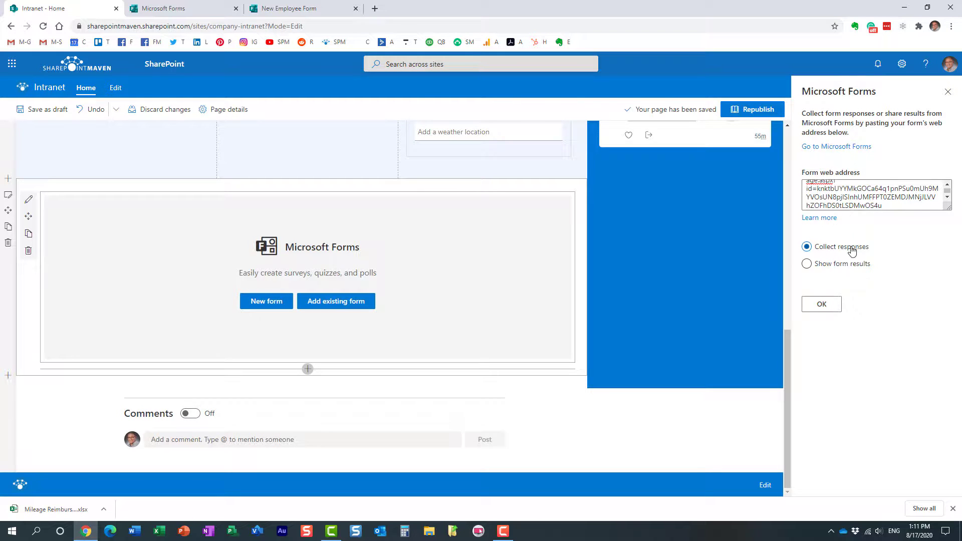
left_click(819, 306)
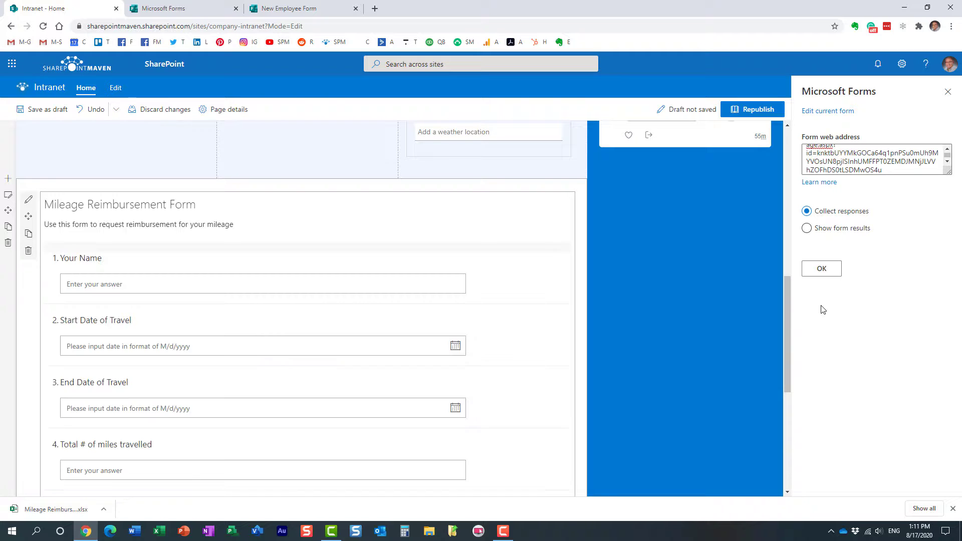
Republish the SharePoint Intranet home page containing the embedded Mileage Reimbursement Form.
left_click(752, 109)
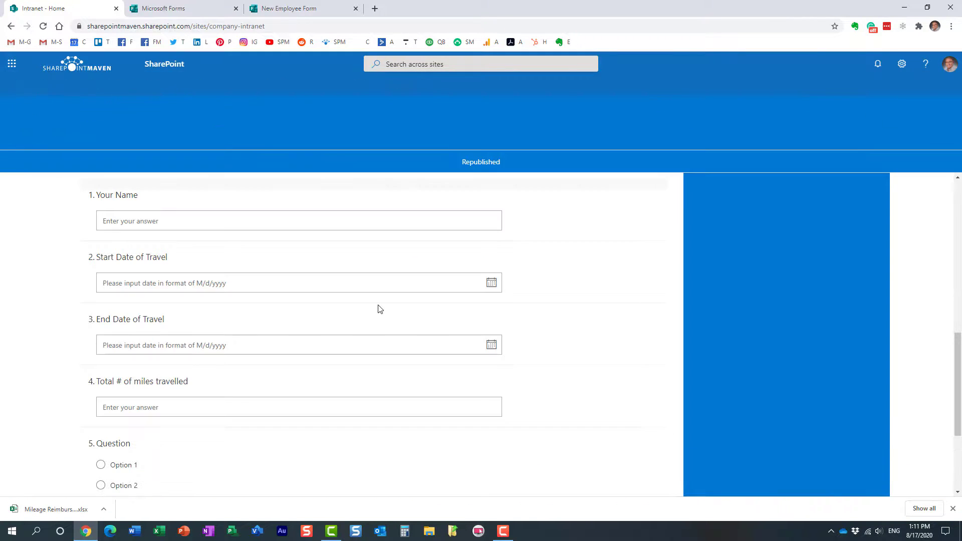
scroll(371, 329, "up", 3)
scroll(370, 334, "up", 5)
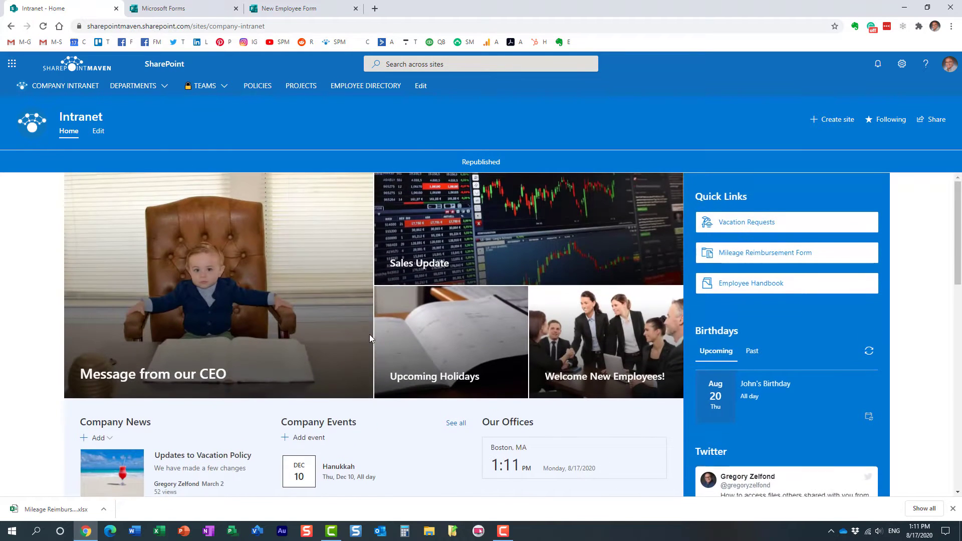
Submit a test response through the embedded Mileage Reimbursement Form on the published page.
scroll(369, 334, "down", 4)
scroll(369, 335, "down", 5)
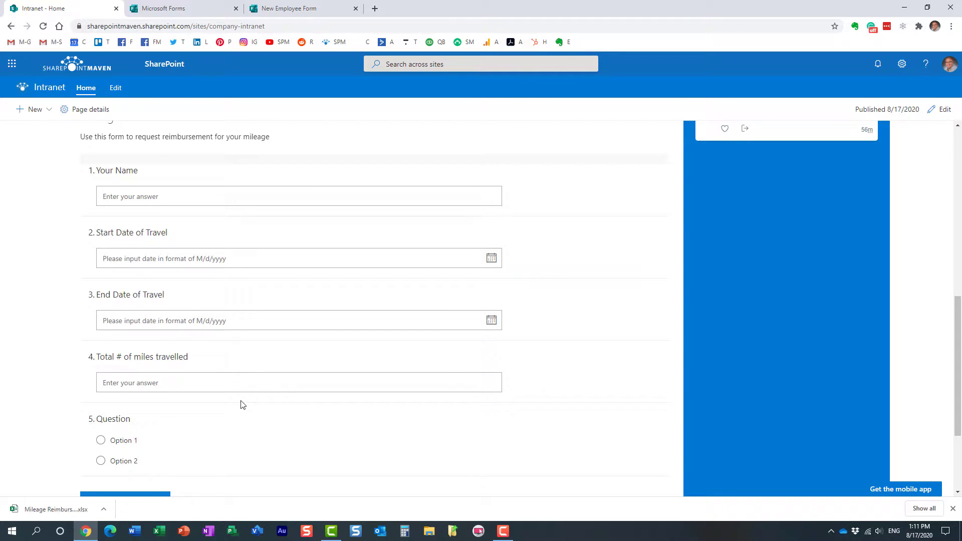
scroll(557, 276, "up", 2)
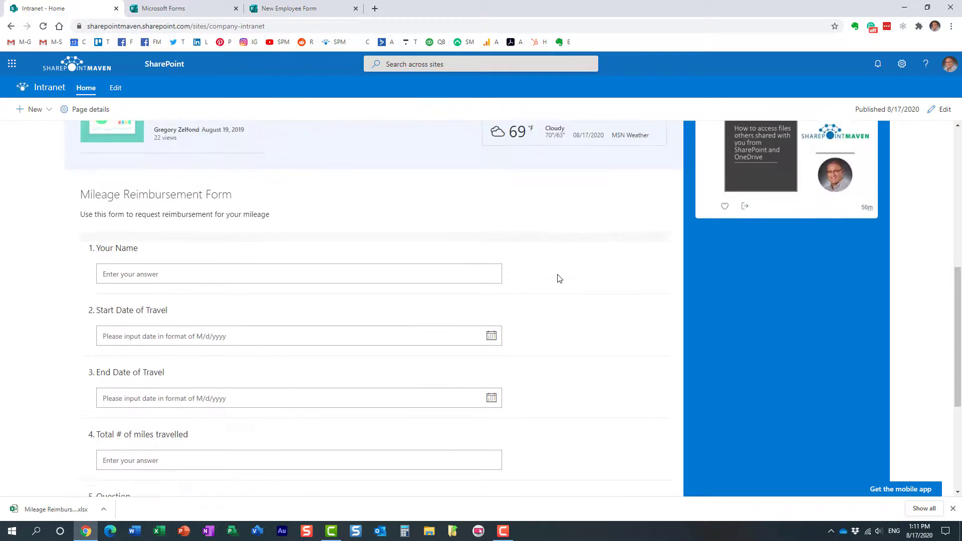
scroll(559, 279, "down", 4)
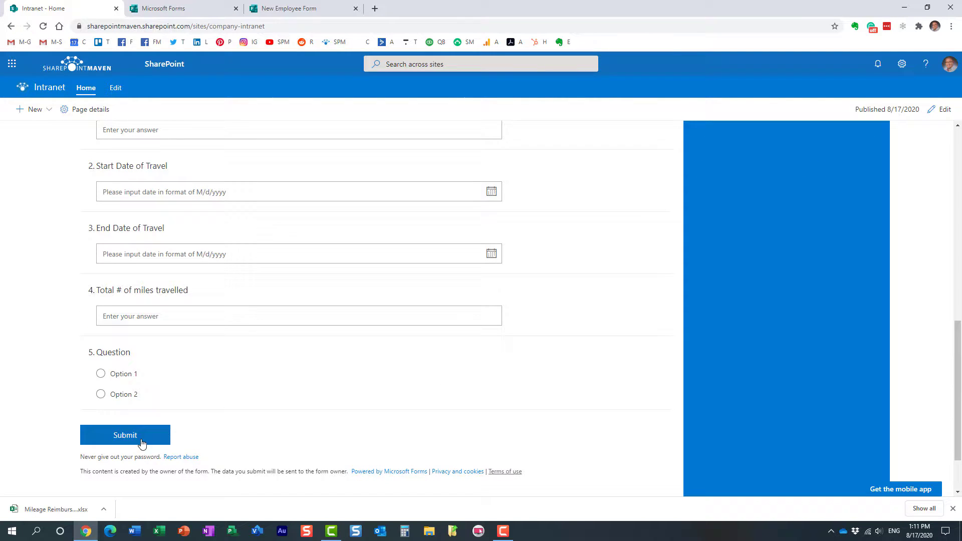
left_click(142, 444)
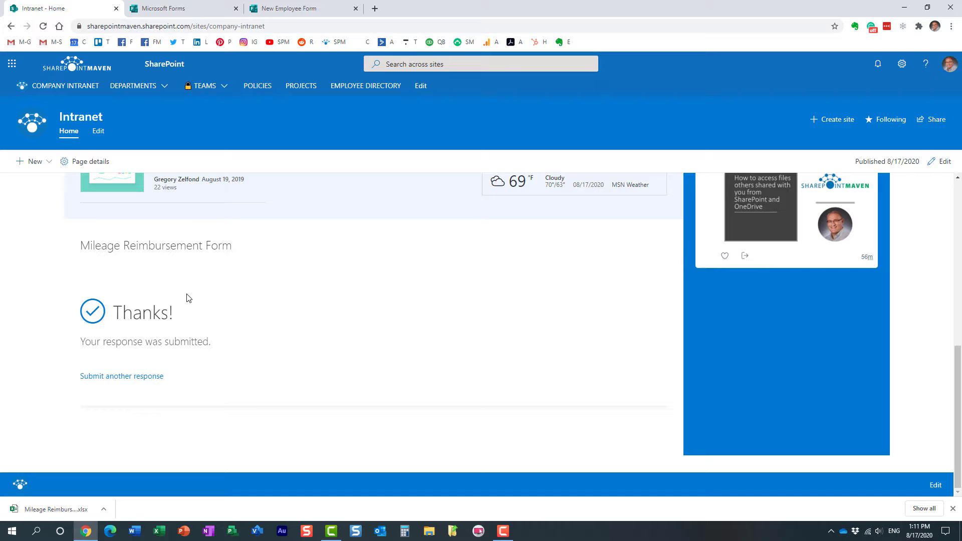
scroll(188, 299, "up", 10)
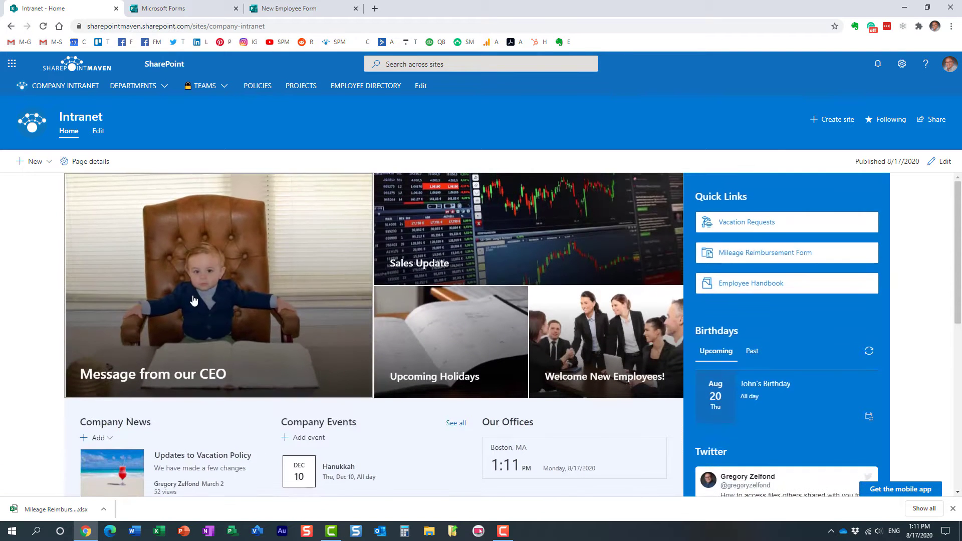
Return to the Mileage Reimbursement Form in Microsoft Forms and dismiss its Share panel.
left_click(167, 9)
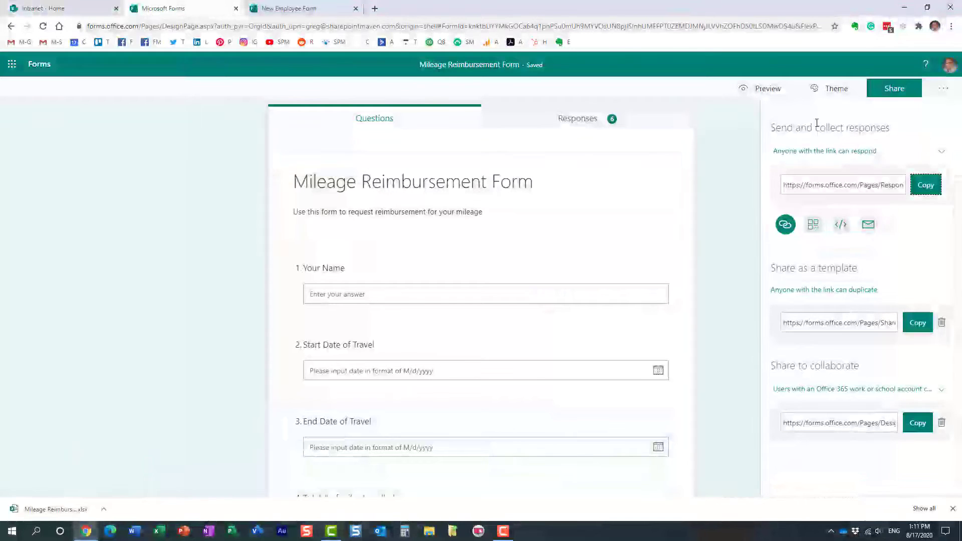
left_click(232, 134)
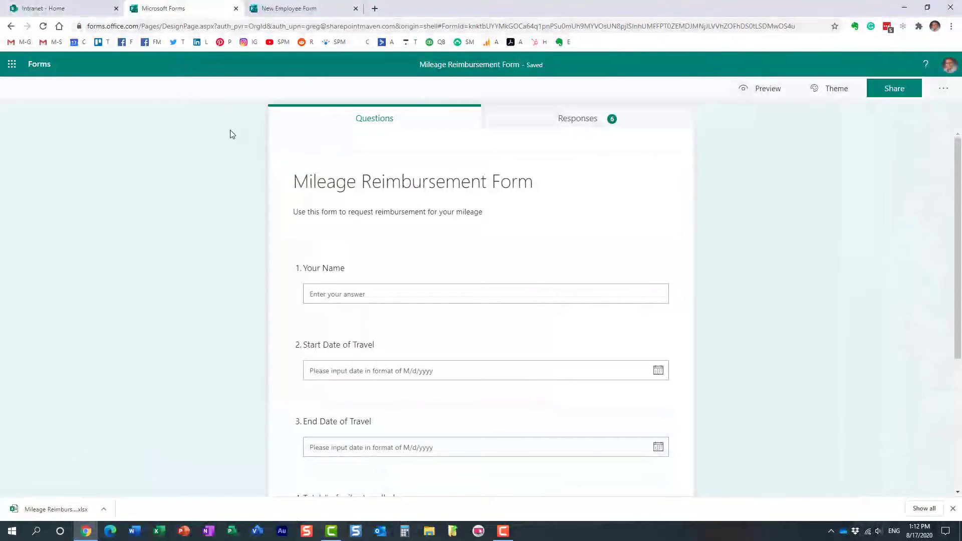